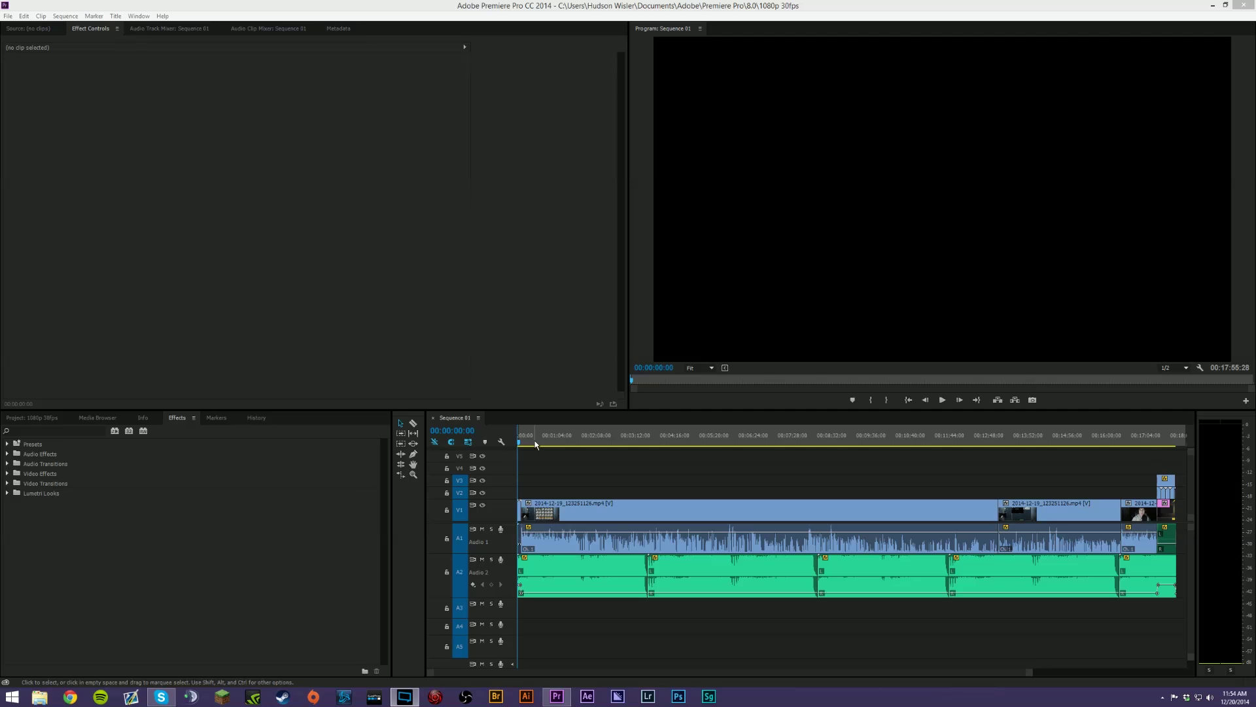
- Mark an in point at 00:02:25:19 and an out point at 00:12:22:16
left_click(608, 439)
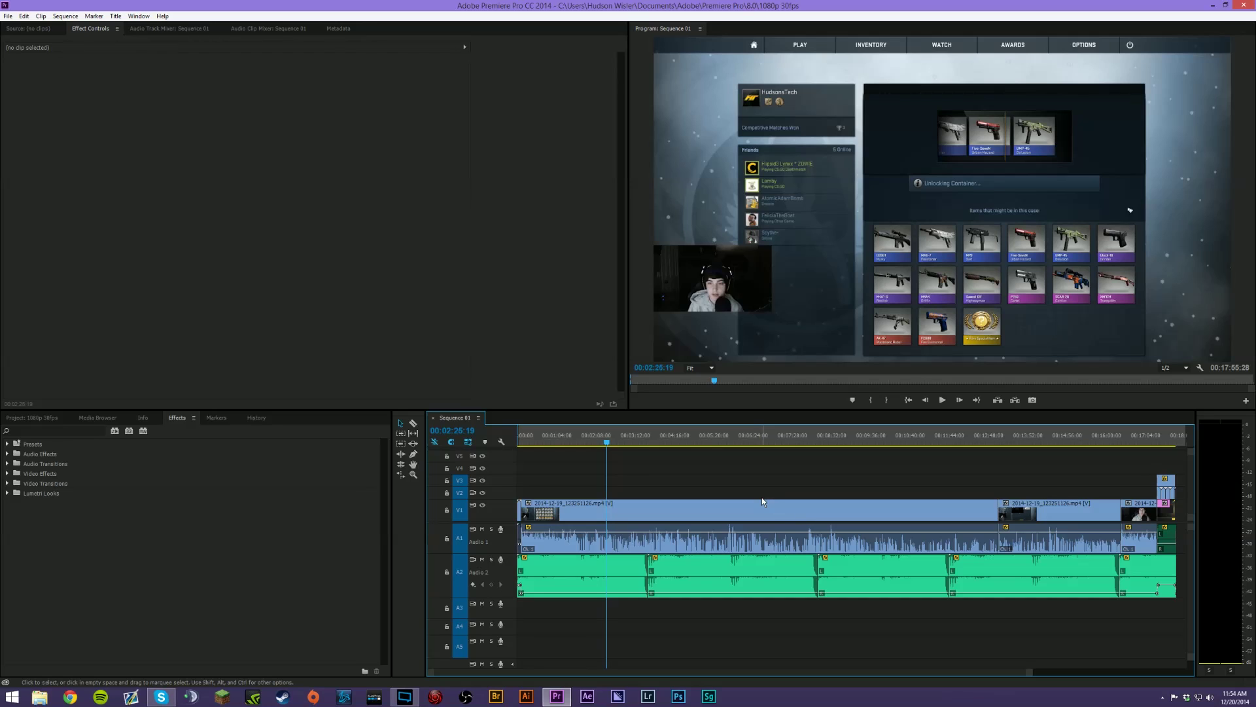
key("i")
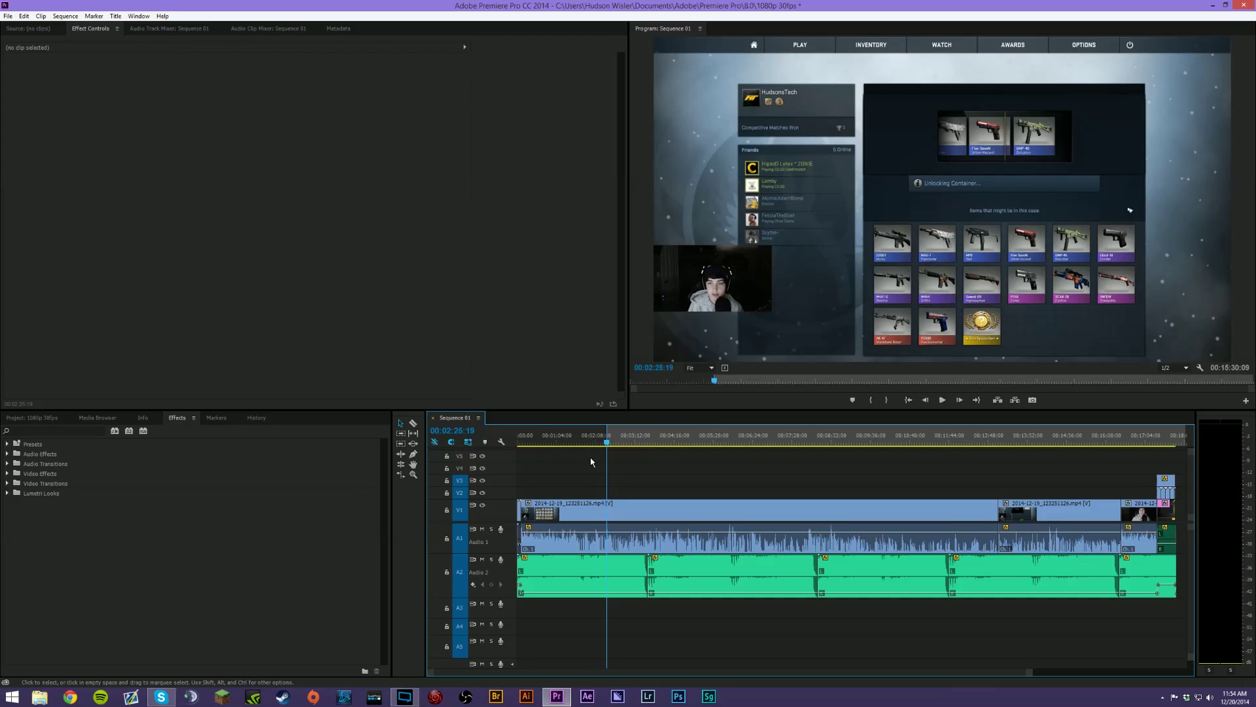
left_click(971, 446)
key("o")
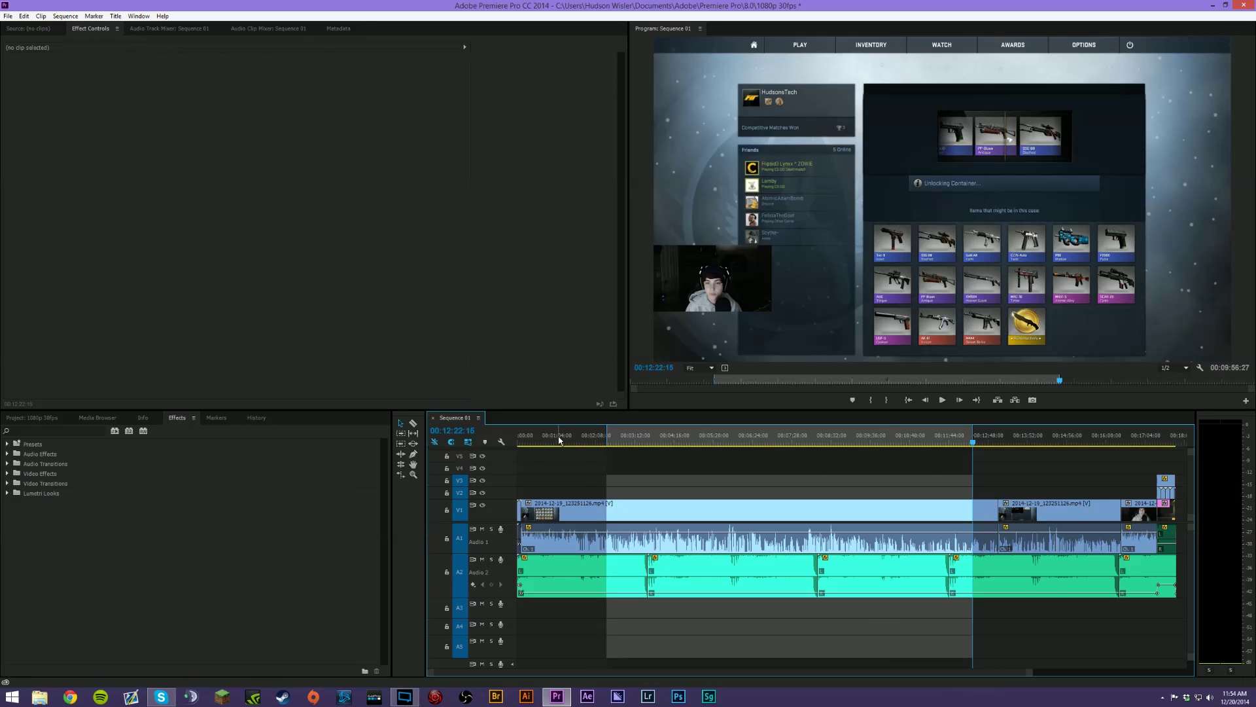
- Move the in point to the sequence start and the out point to its end
left_click(522, 440)
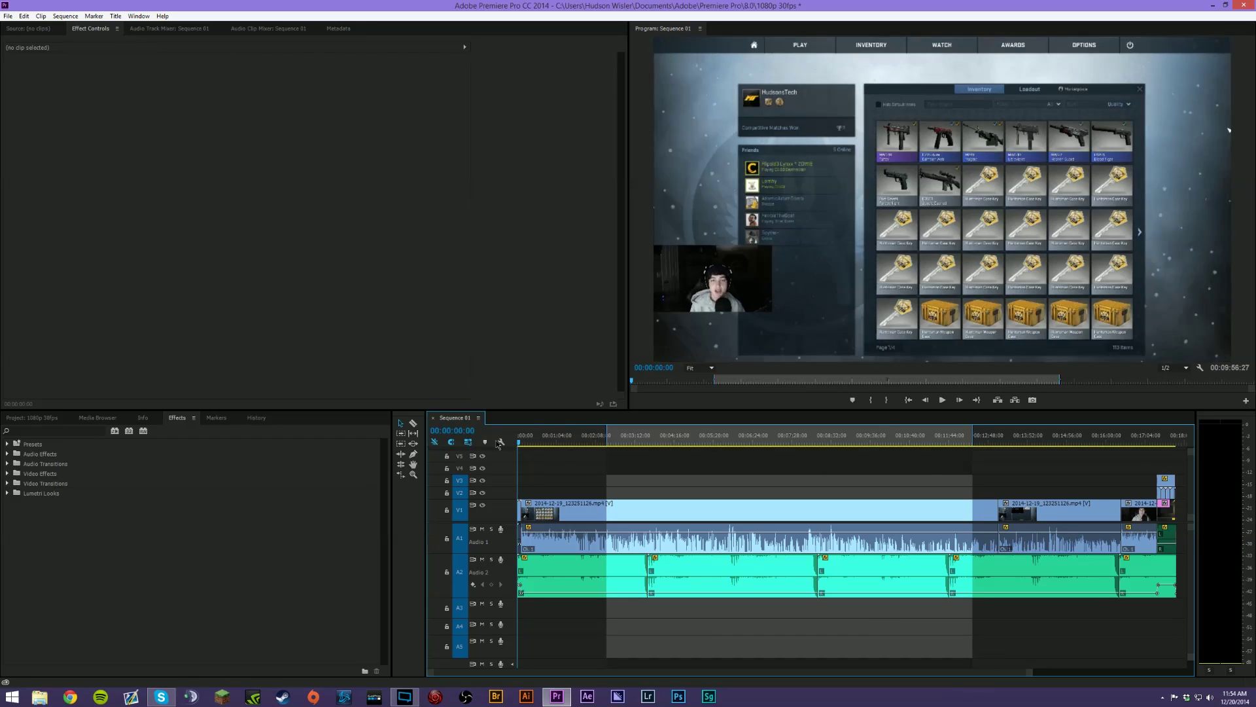
key("i")
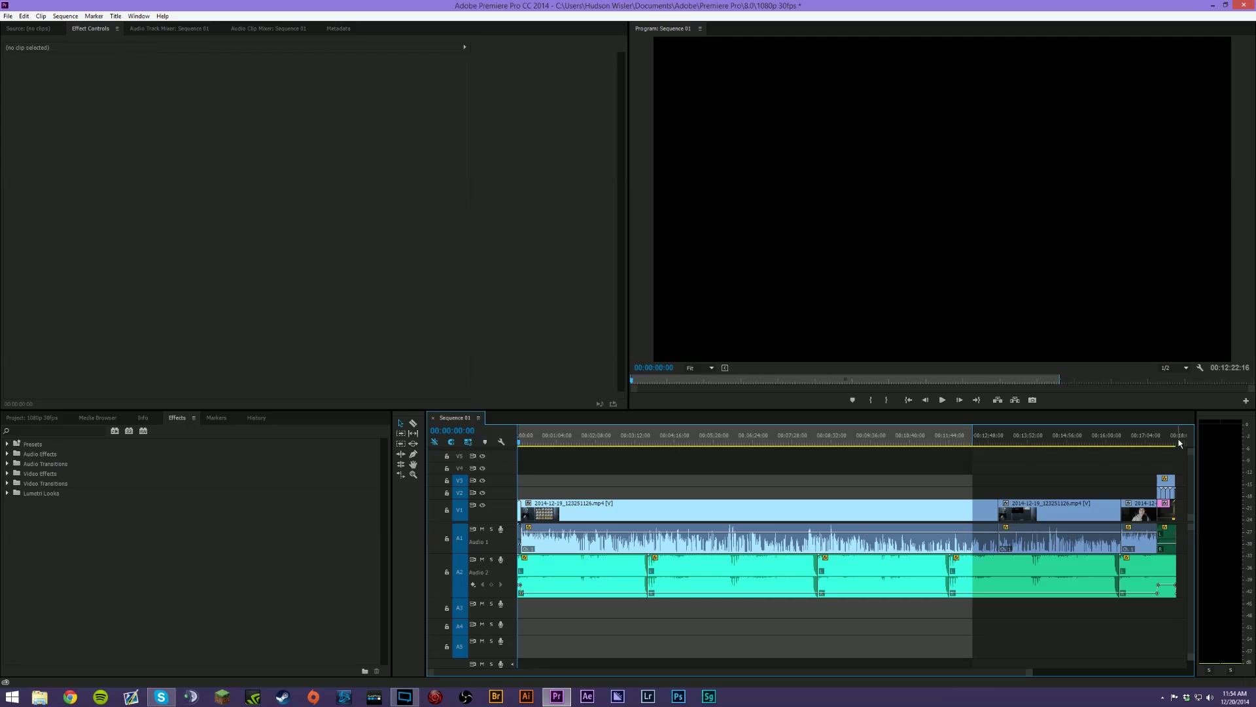
left_click(1182, 439)
key("o")
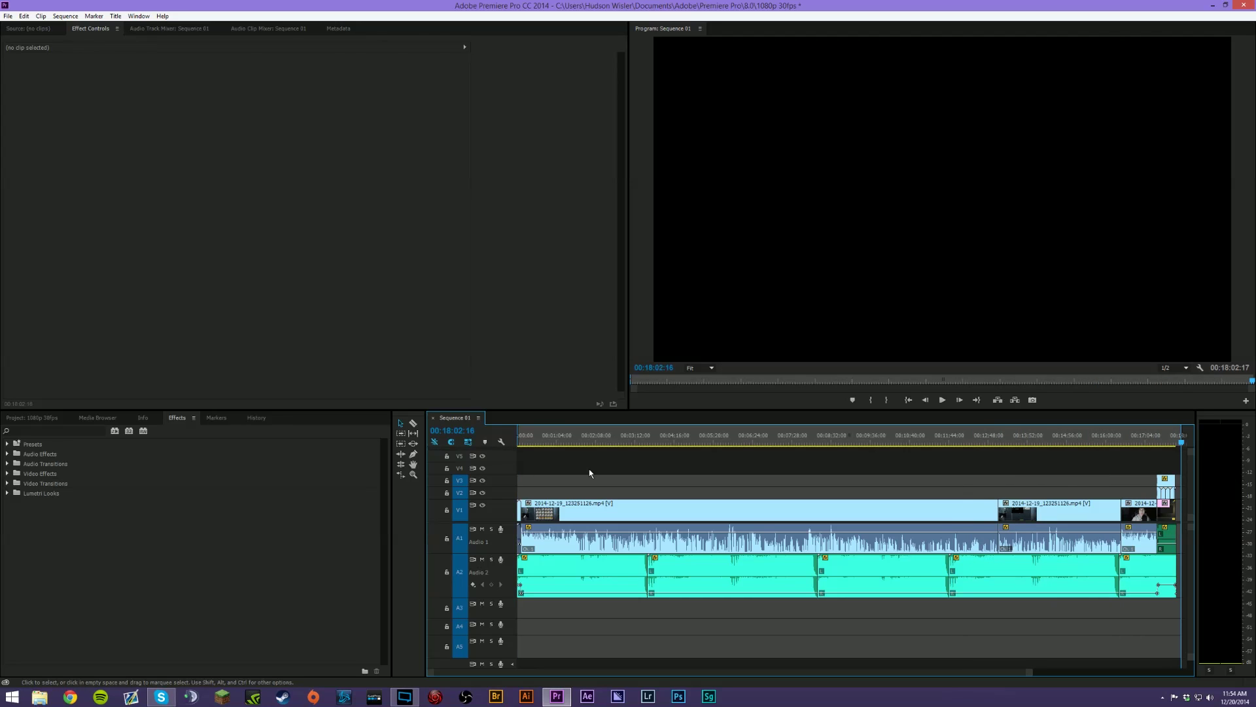
- Jump back to the sequence start and play it from the beginning
key("Home")
key("space")
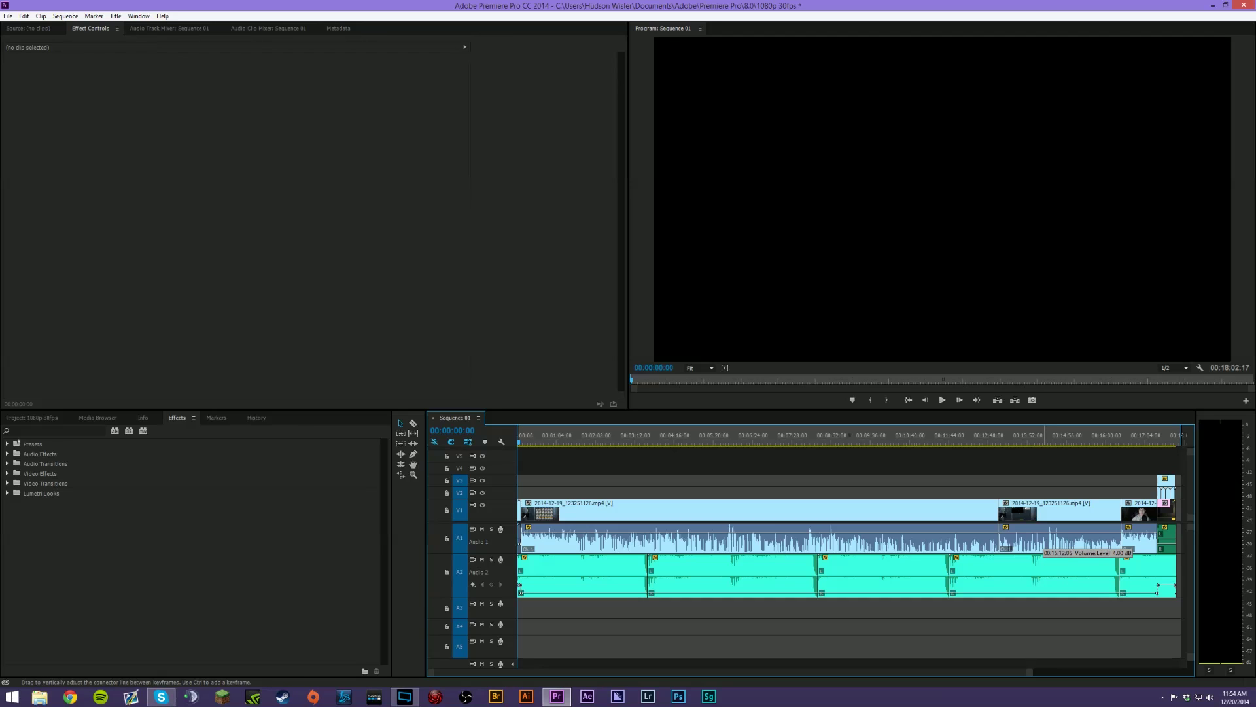
left_click(8, 16)
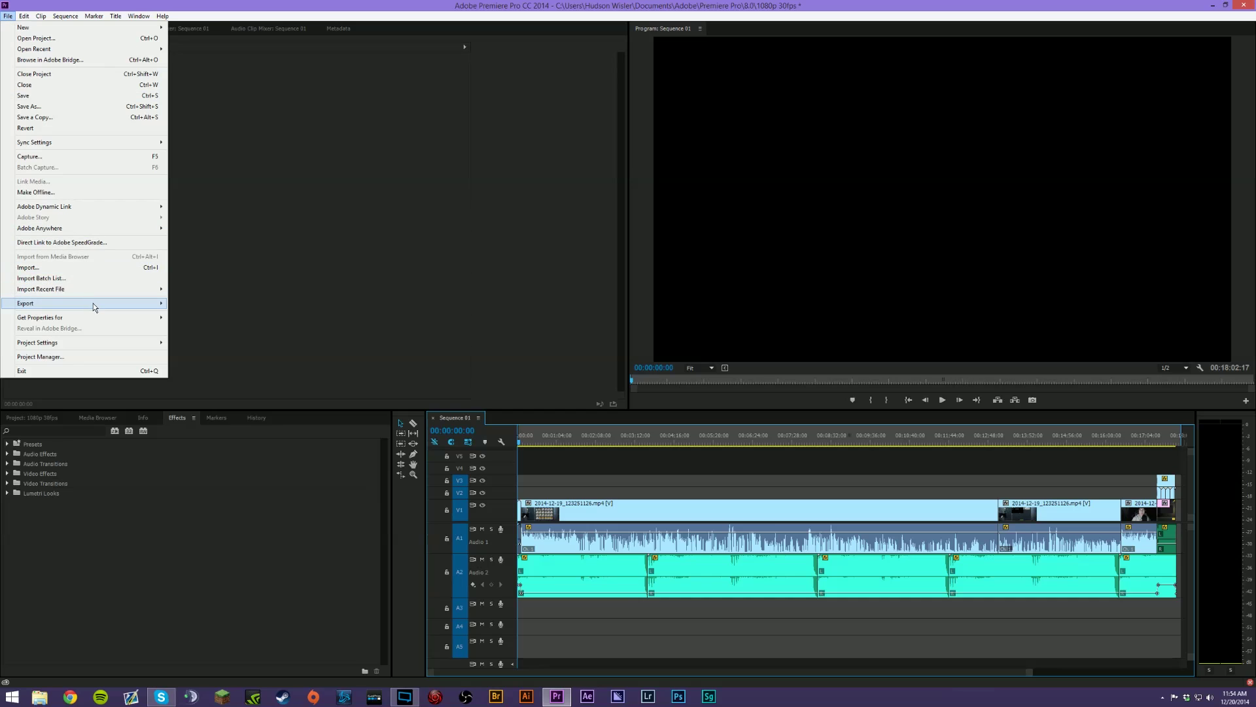
- Open the Media export settings for Sequence 01 and bring up the export format list
mouse_move(92, 304)
left_click(194, 305)
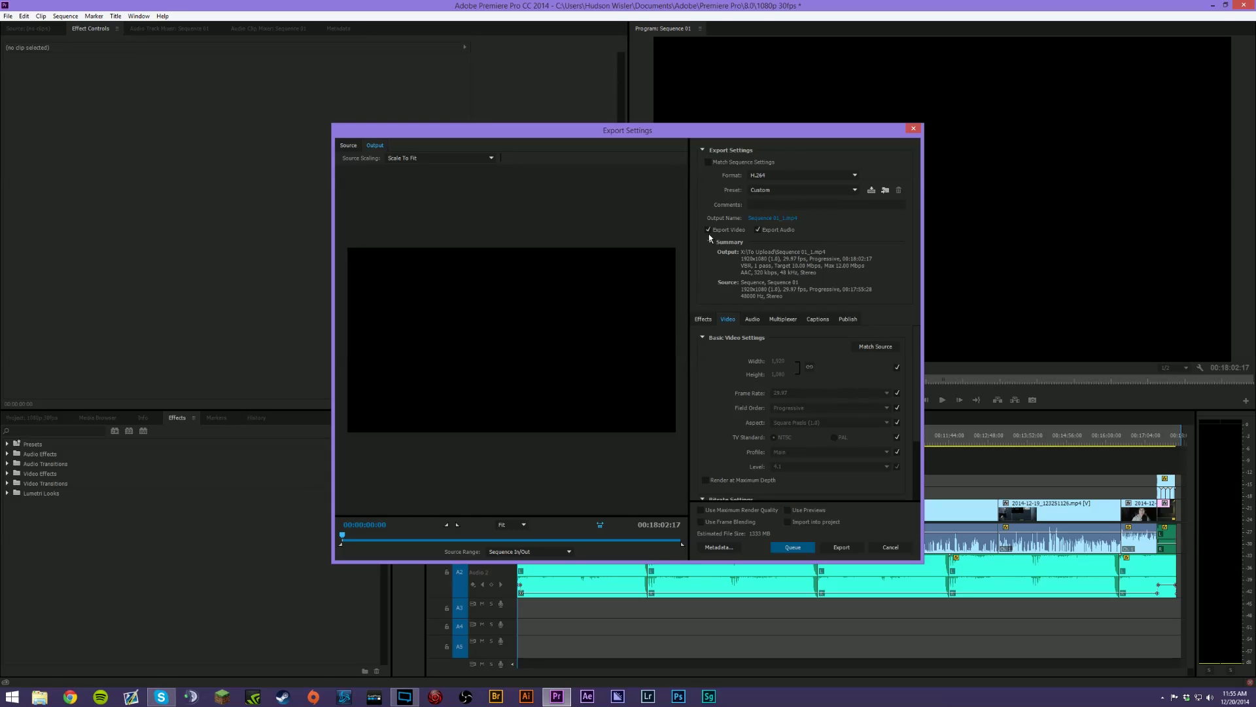
left_click(847, 176)
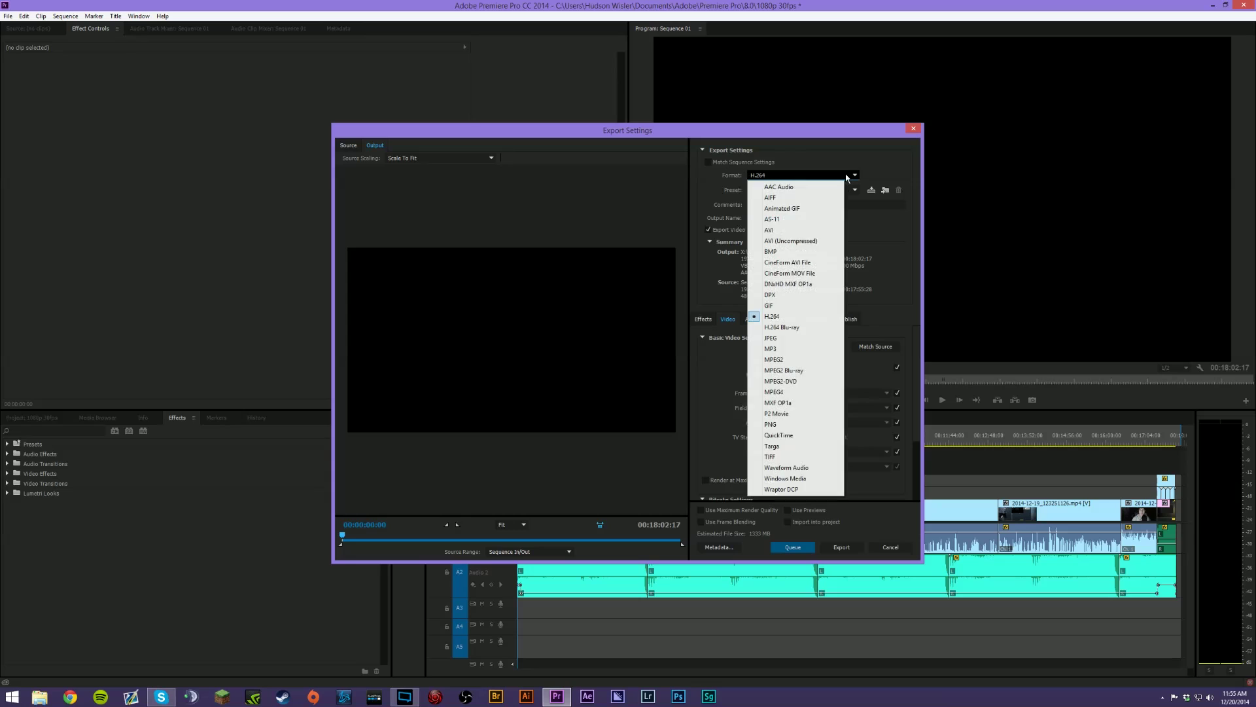
- Keep H.264 as the format and choose the HD 1080p 29.97 preset
left_click(808, 316)
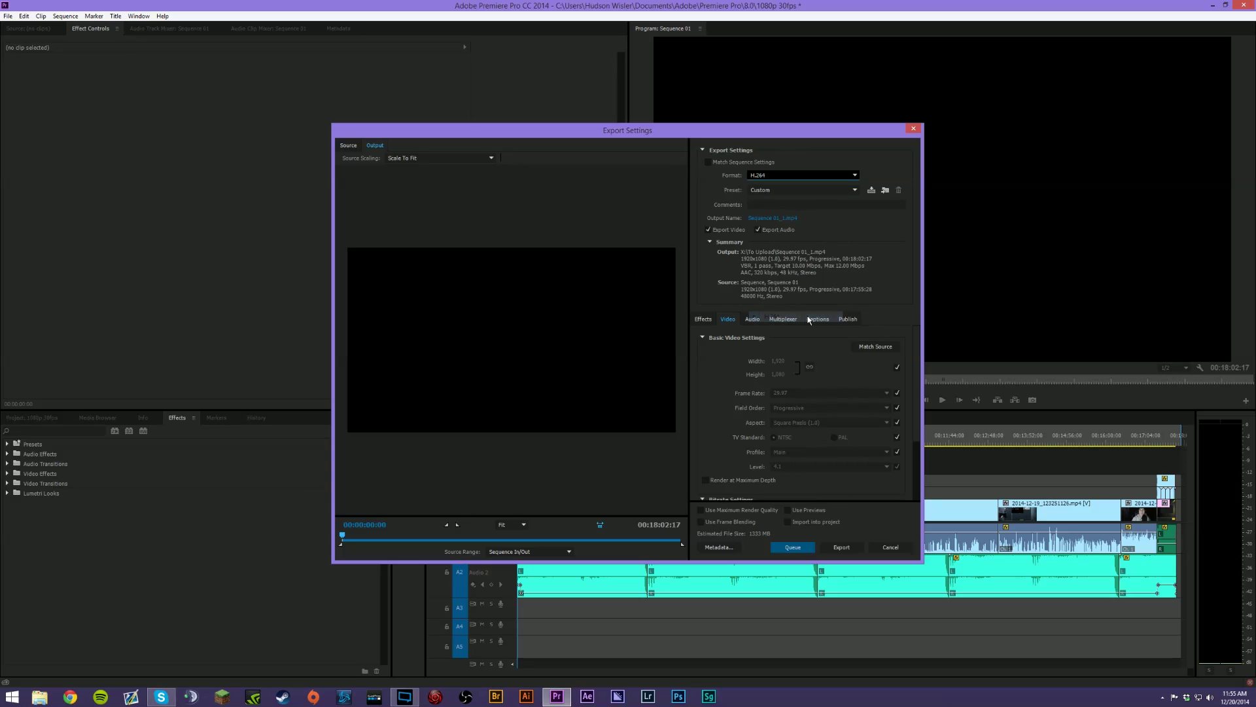
left_click(838, 190)
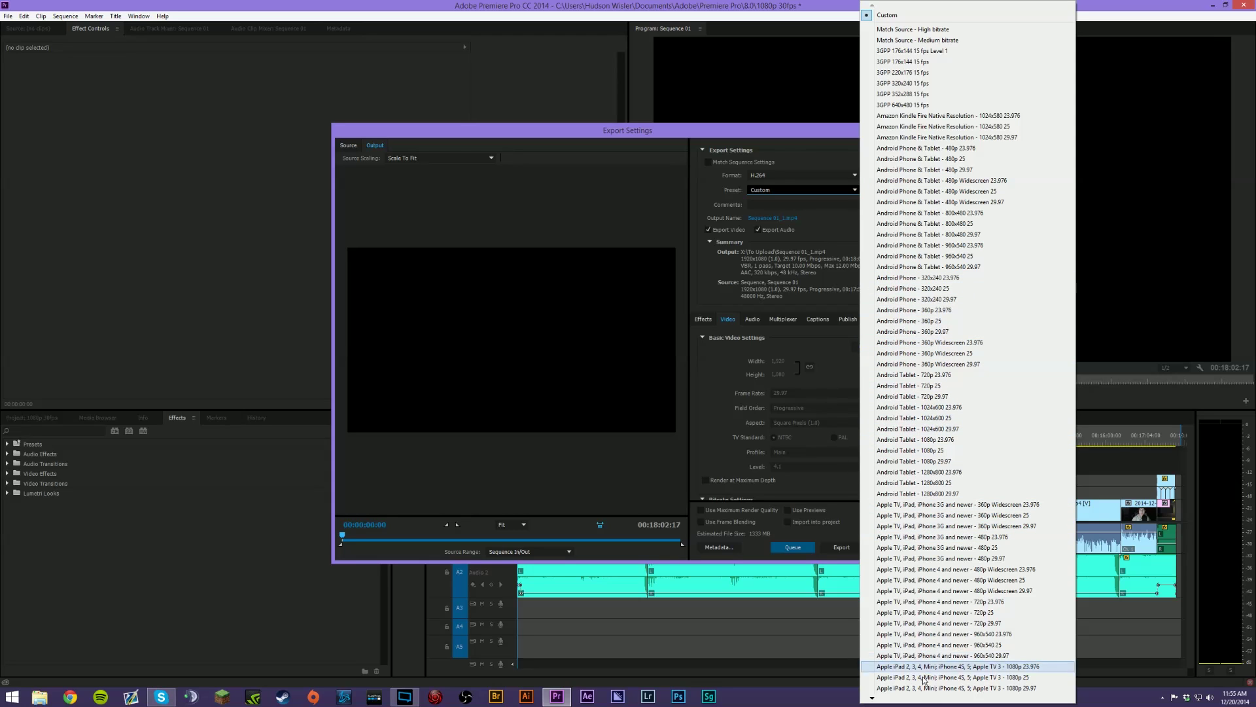
left_click(873, 700)
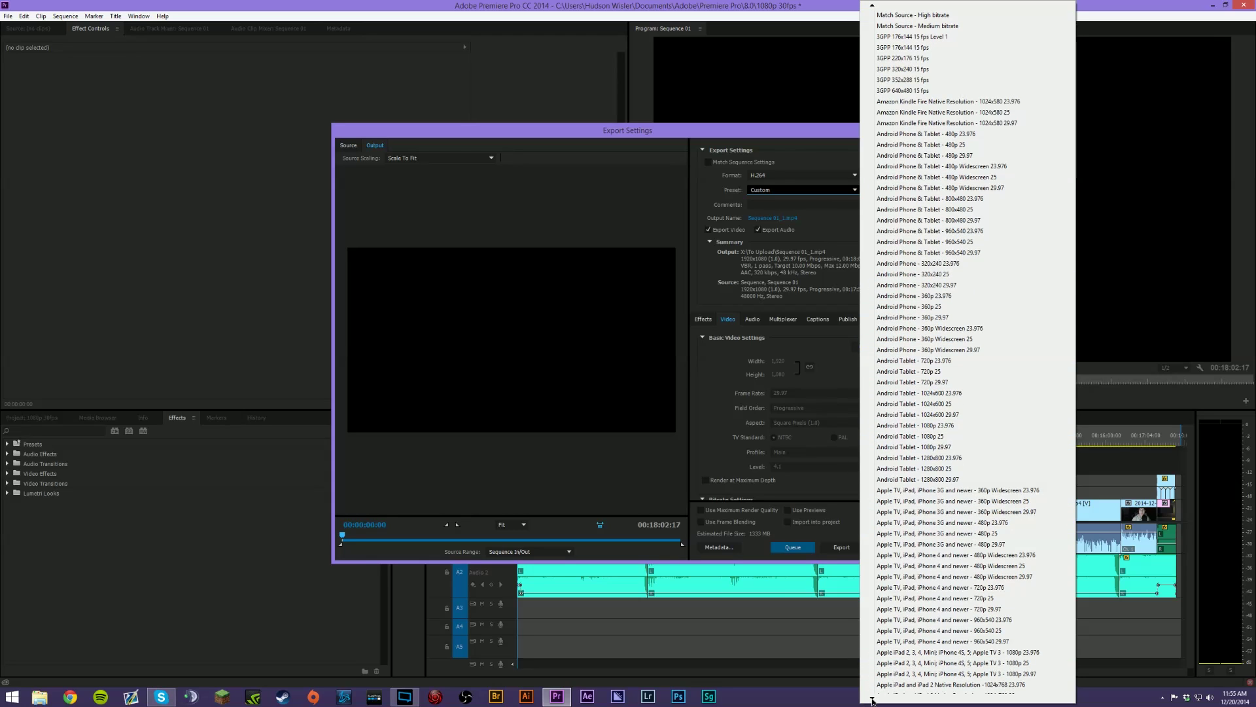
scroll(909, 648, "down", 5)
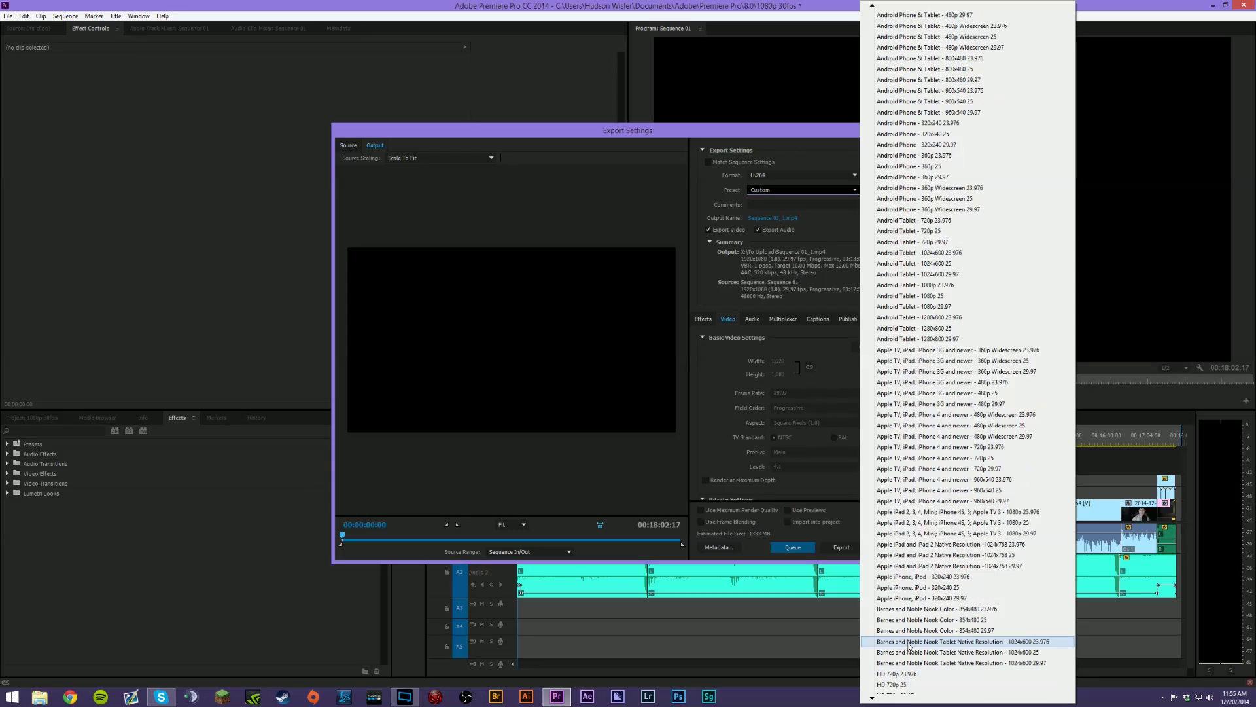
scroll(911, 647, "down", 6)
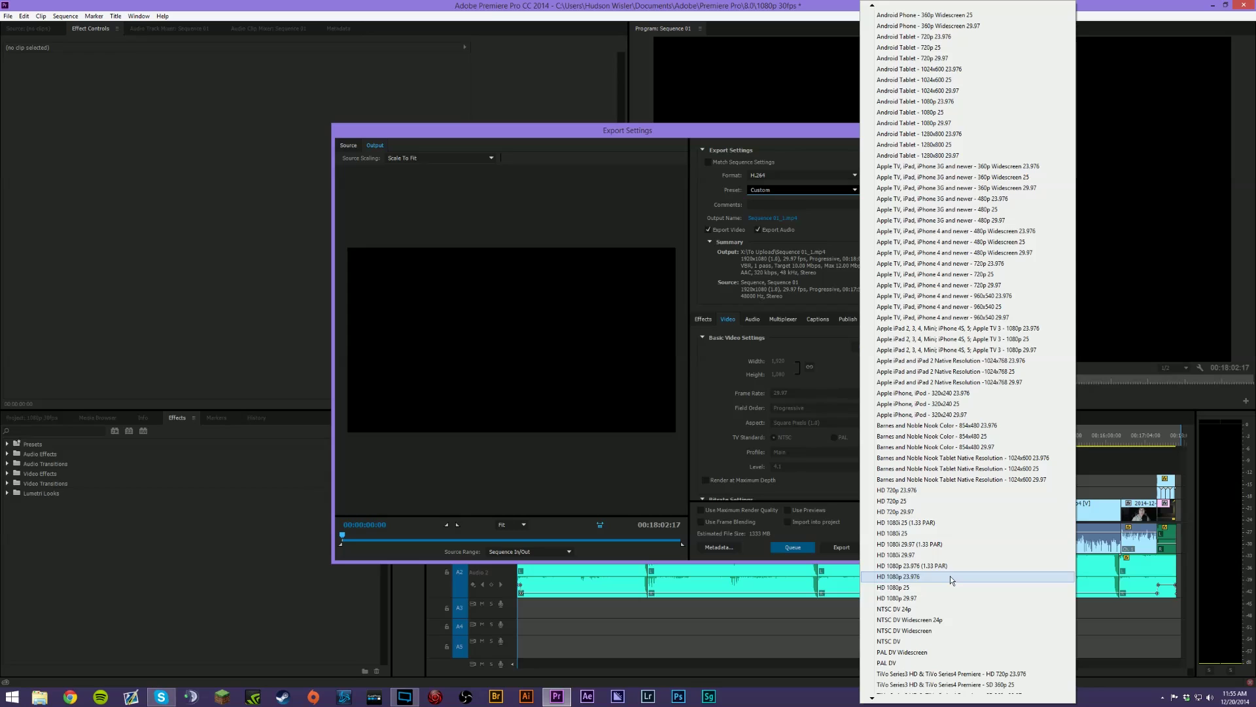
left_click(950, 598)
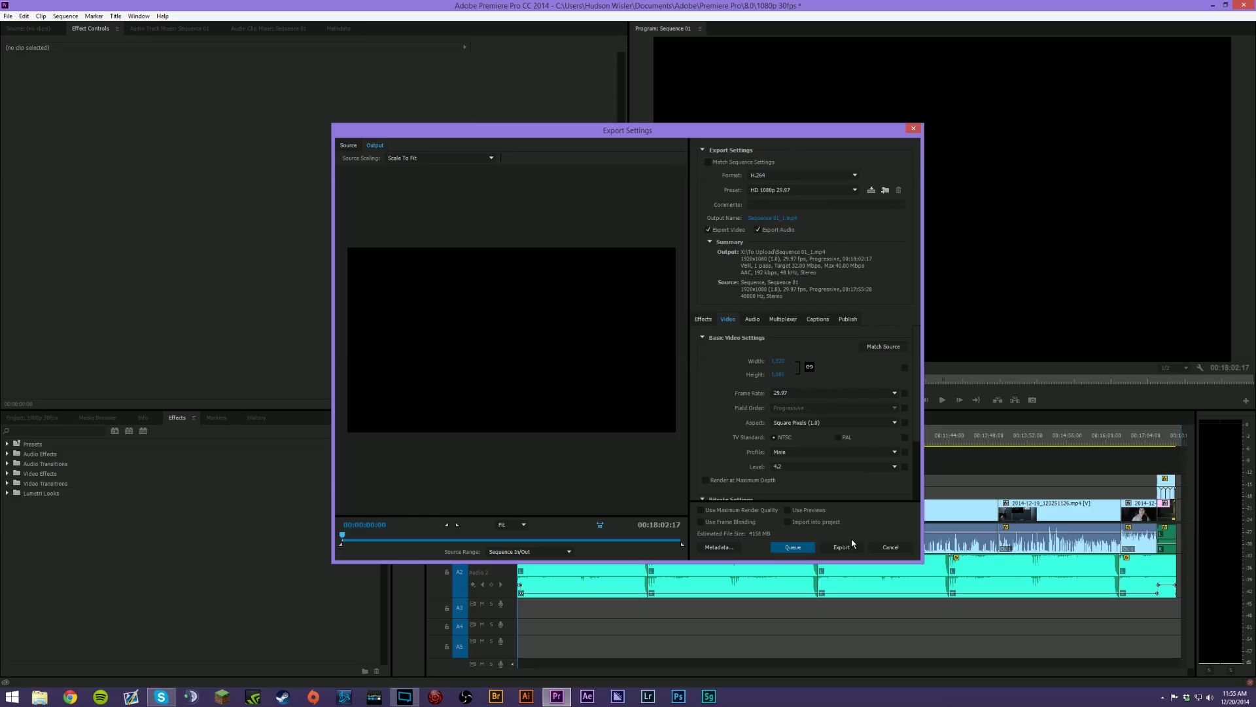
- Name the export output file Test.mp4 in the To Upload folder
left_click(708, 229)
left_click(773, 218)
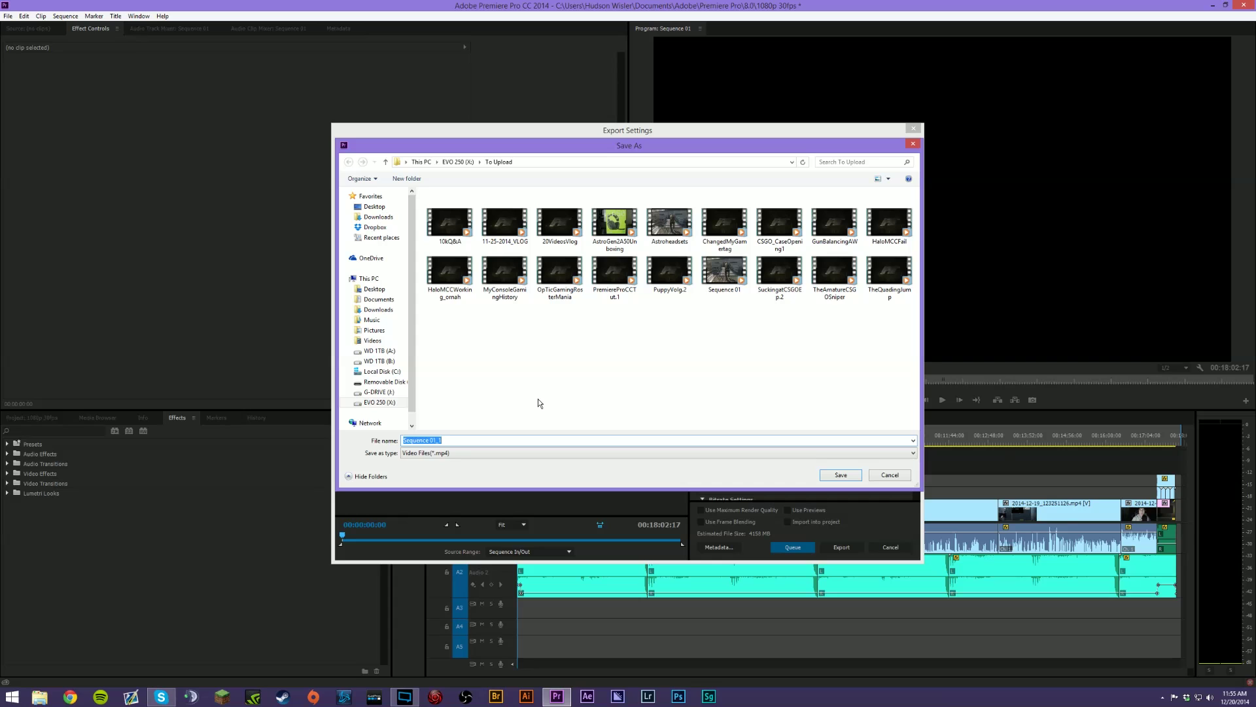
type("Test")
left_click(837, 475)
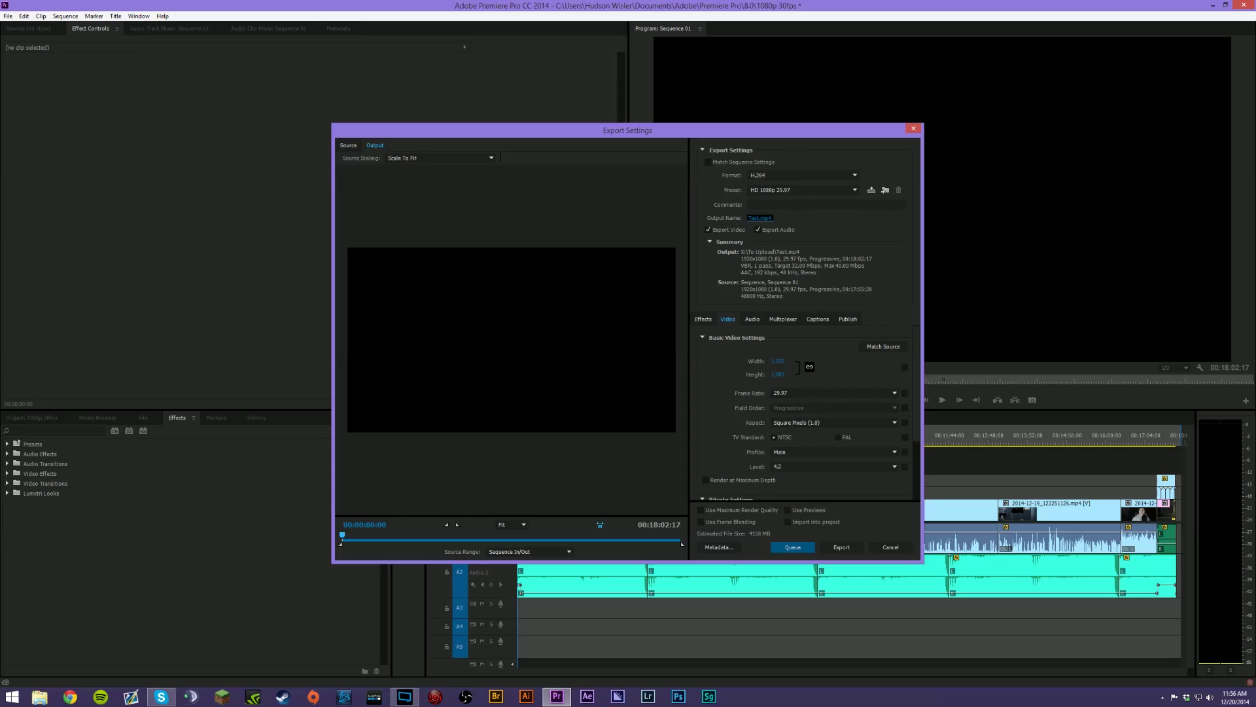
left_click(759, 218)
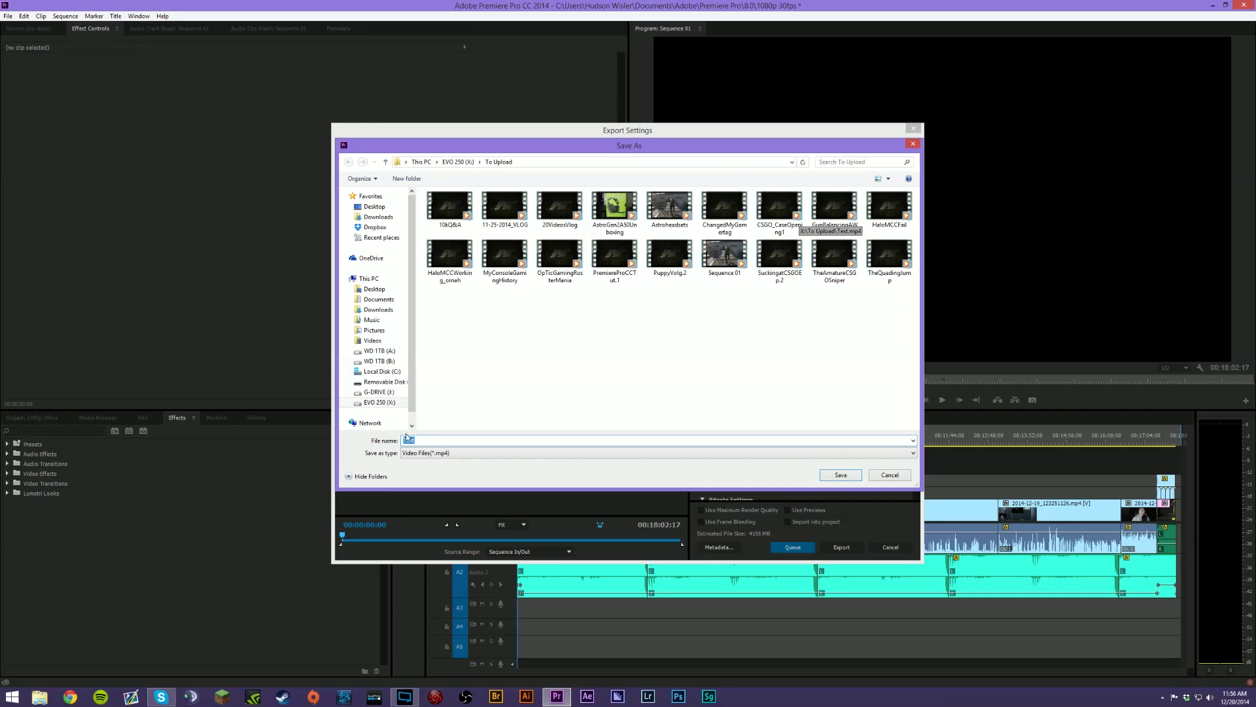
left_click(841, 476)
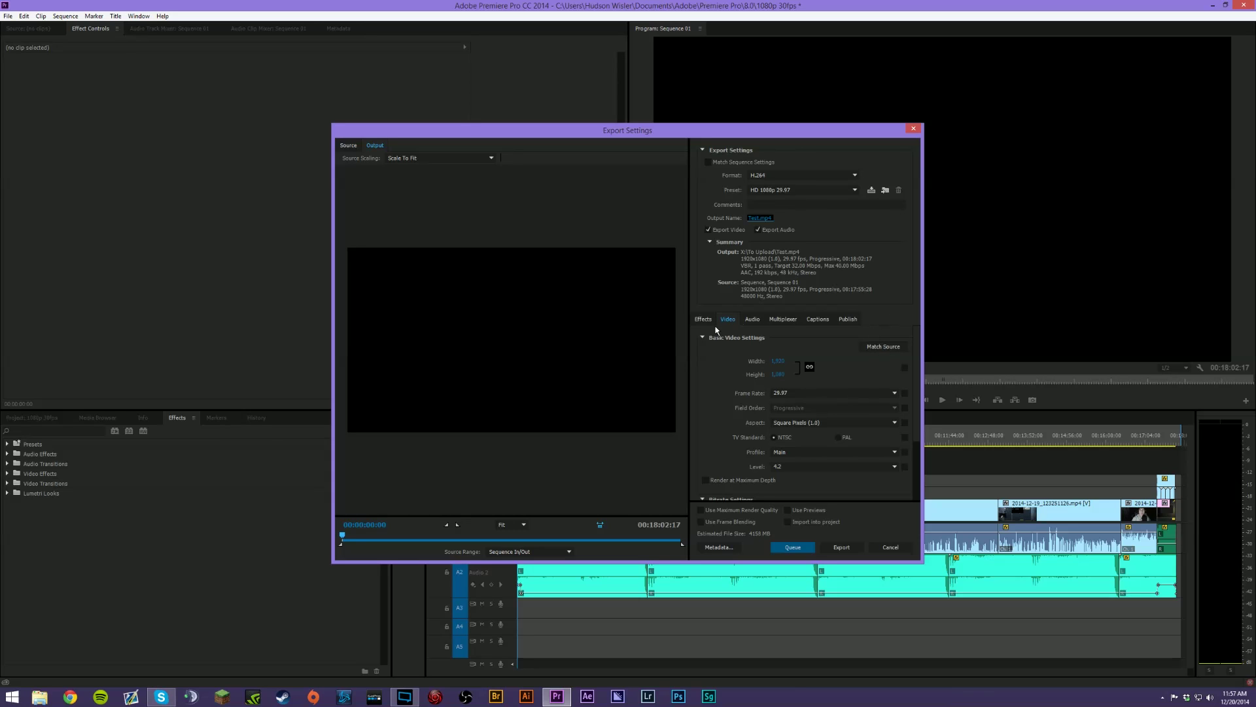
left_click(754, 321)
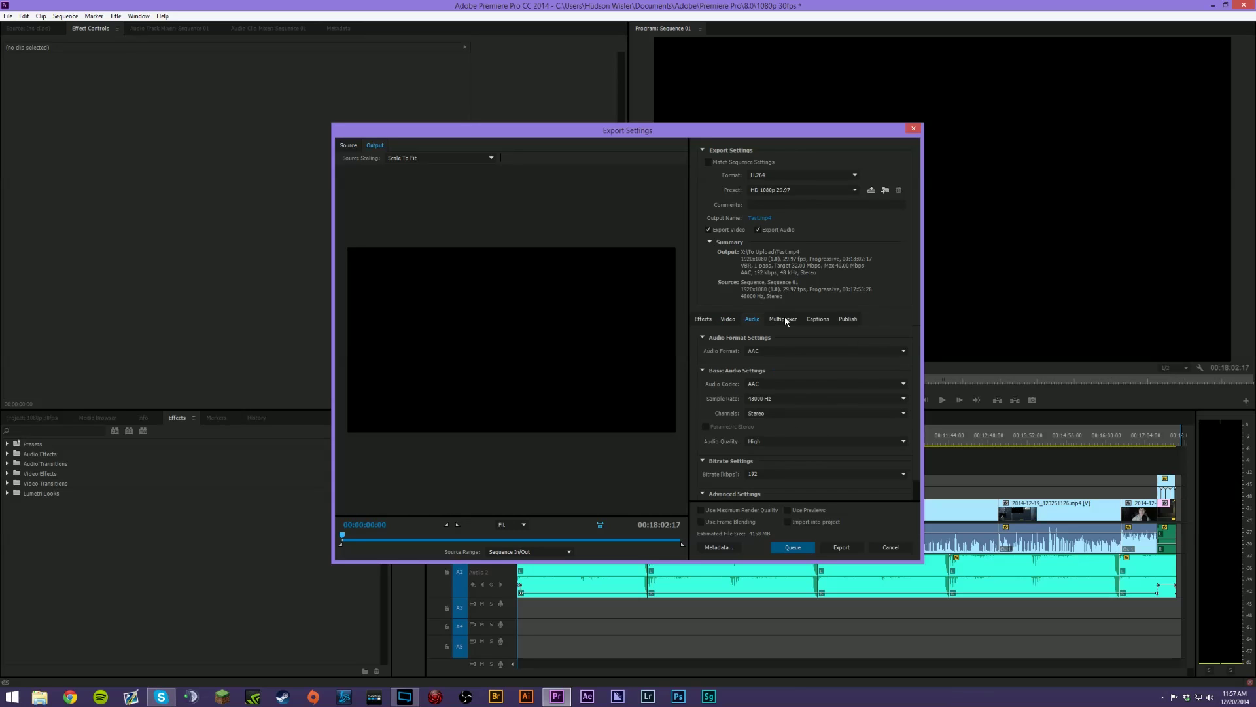
left_click(730, 320)
scroll(917, 384, "down", 3)
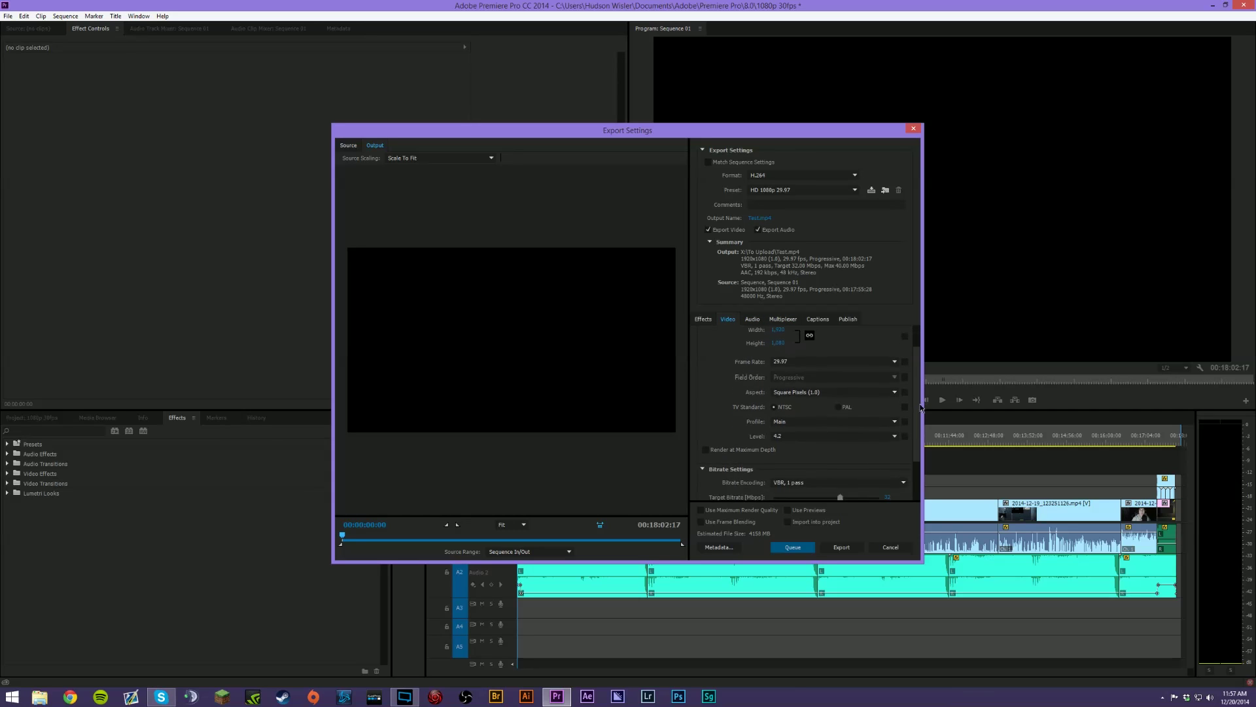
scroll(920, 386, "up", 3)
scroll(805, 429, "up", 1)
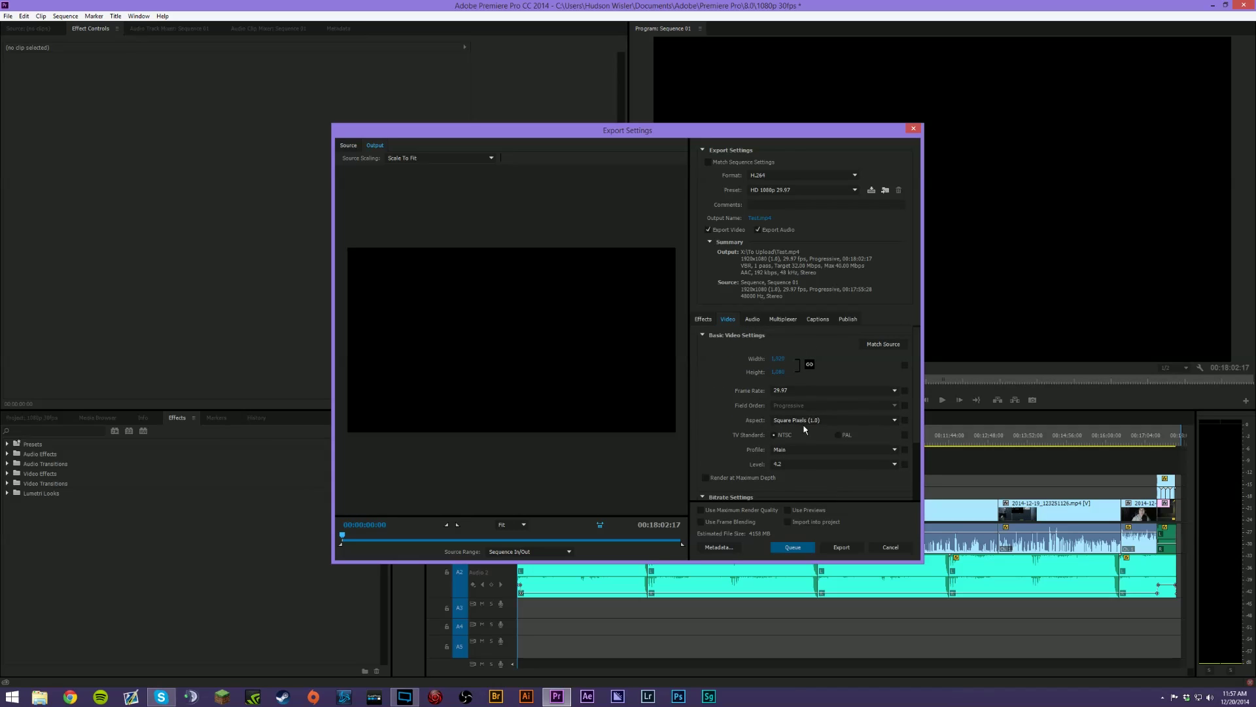
scroll(808, 397, "up", 1)
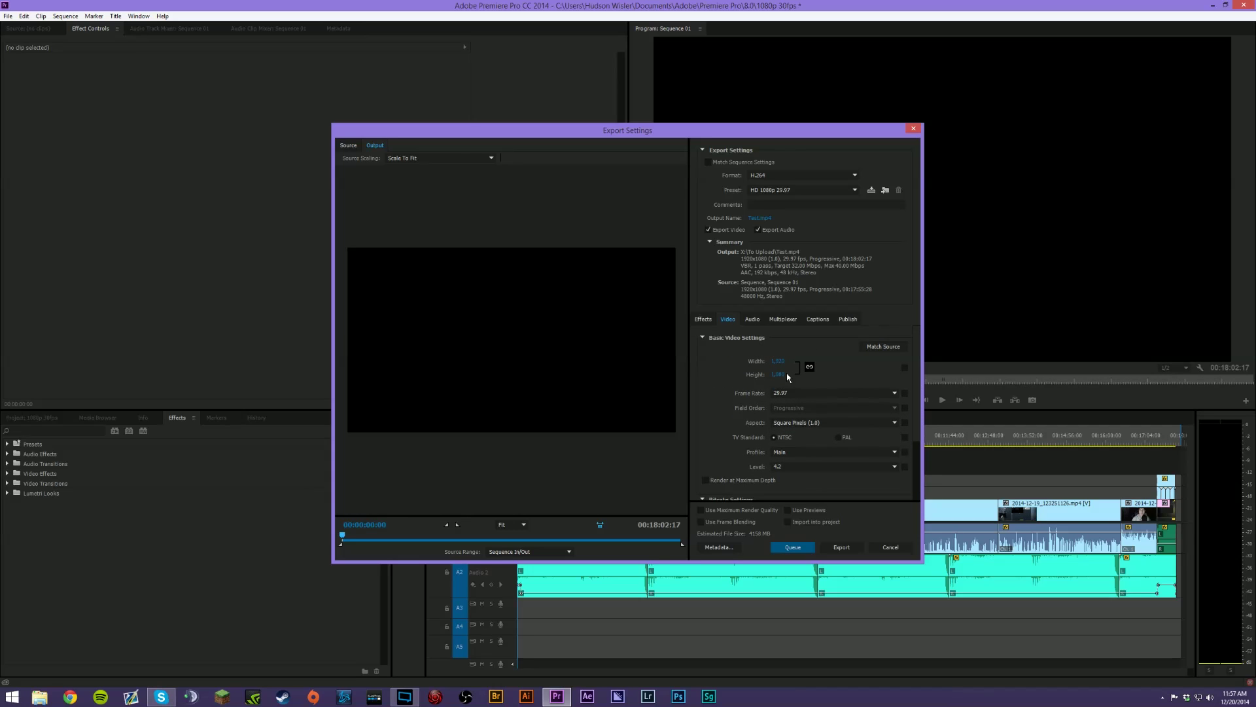
left_click(759, 191)
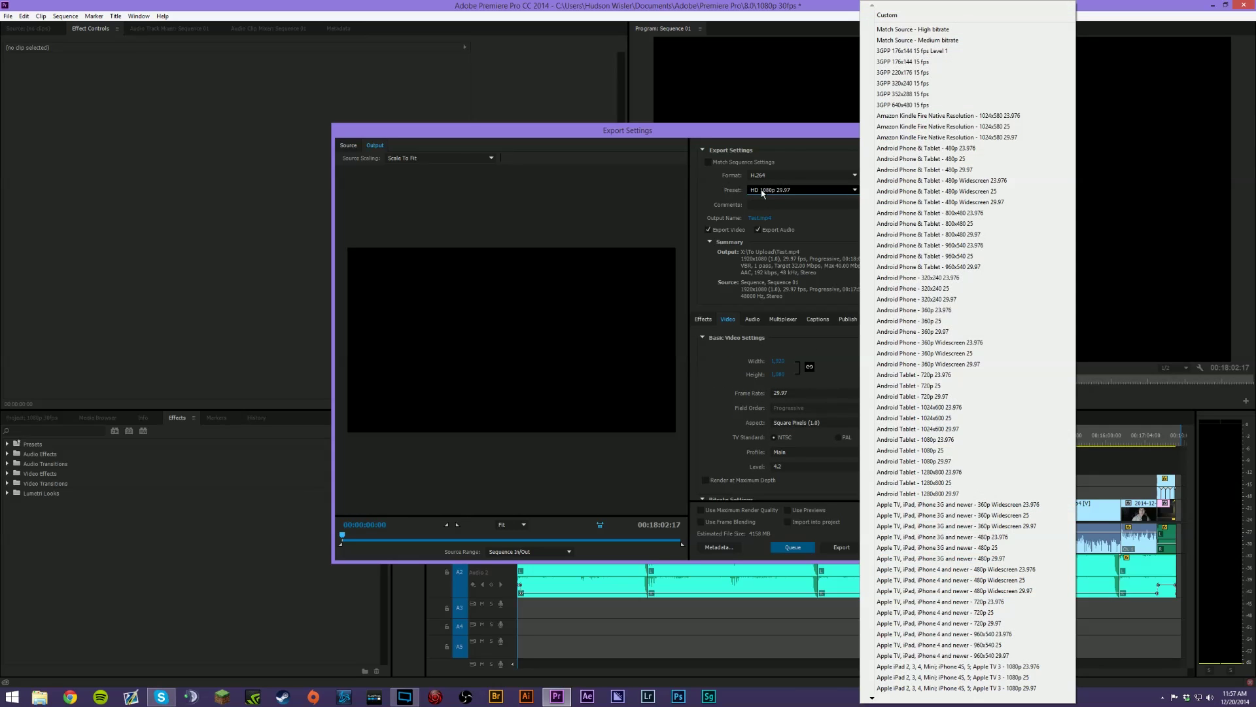
left_click(763, 194)
scroll(850, 392, "down", 3)
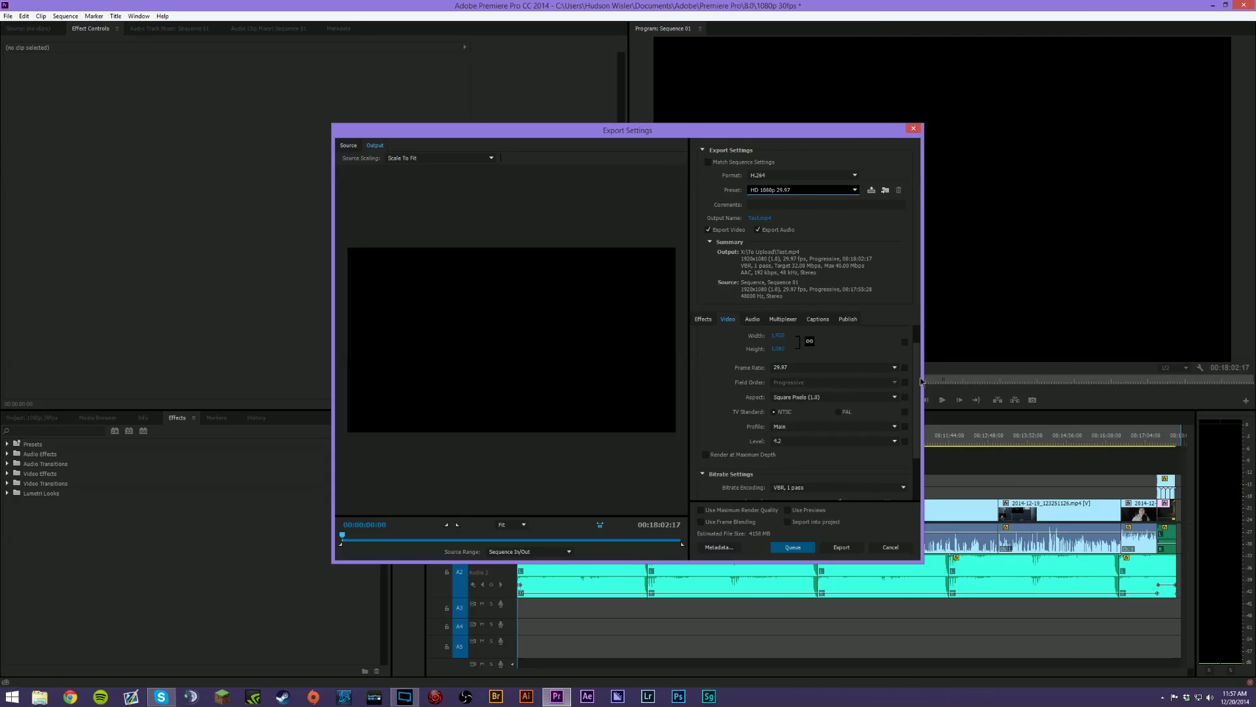
scroll(920, 381, "down", 5)
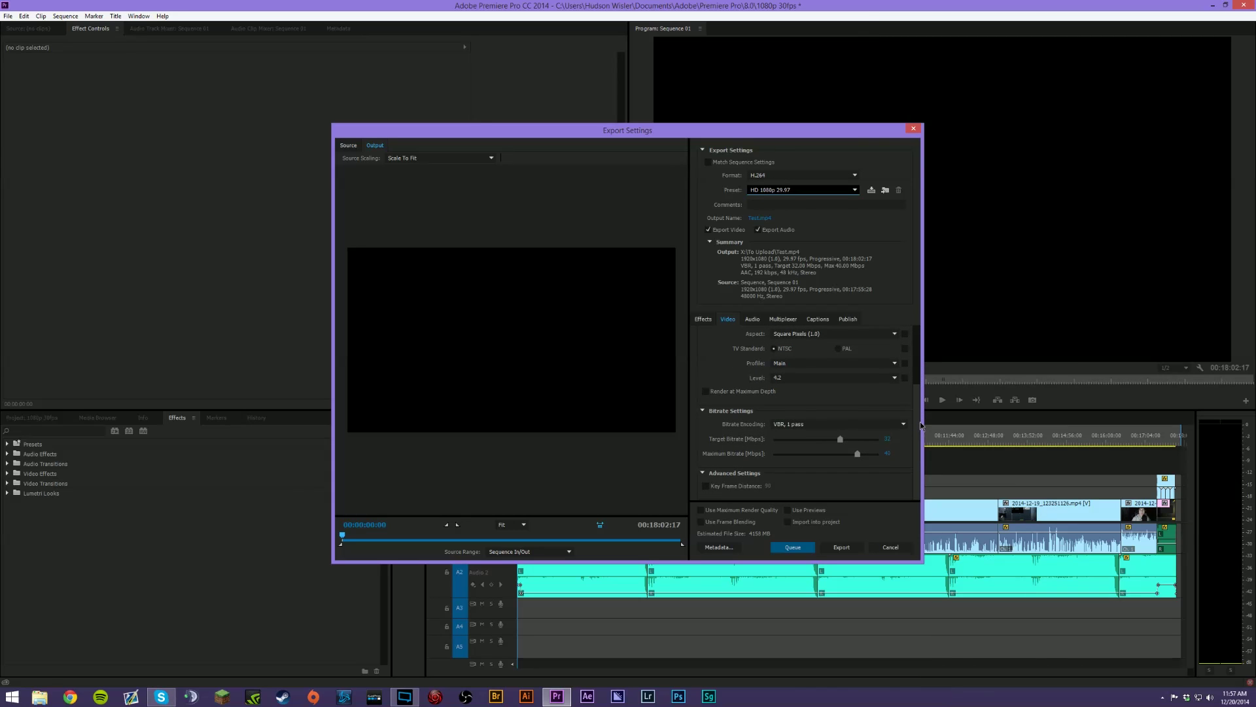
left_click(811, 380)
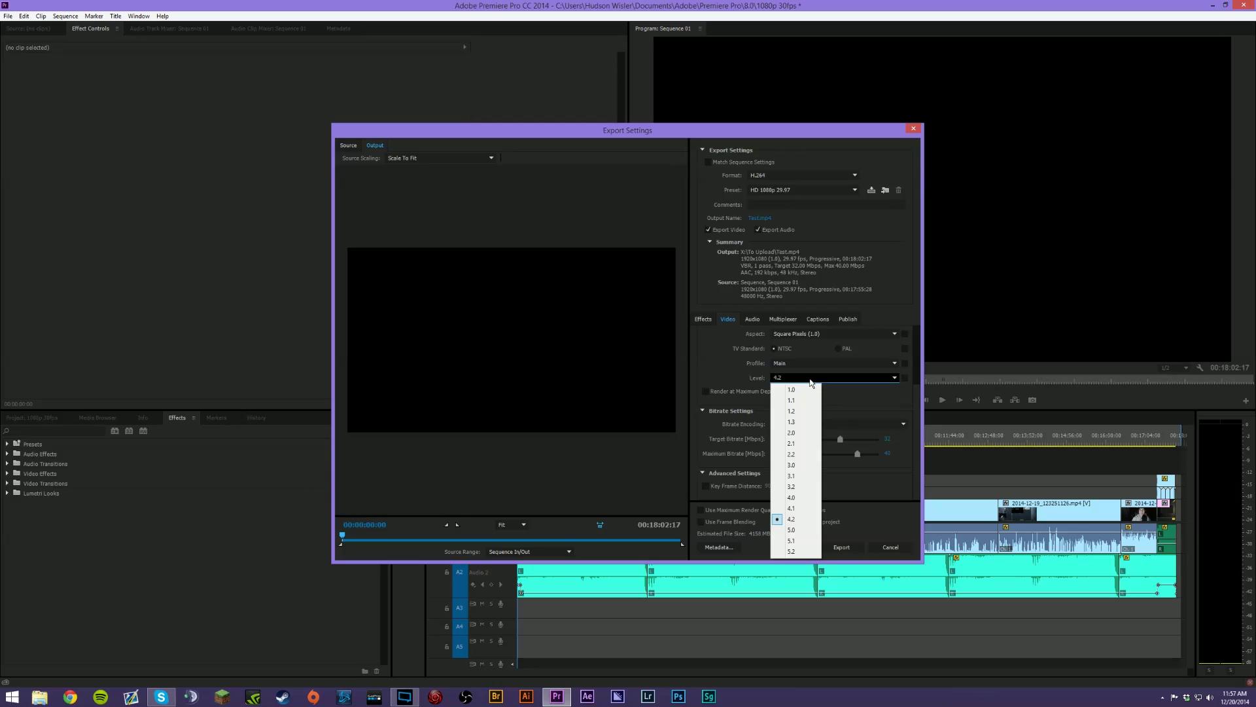
left_click(866, 394)
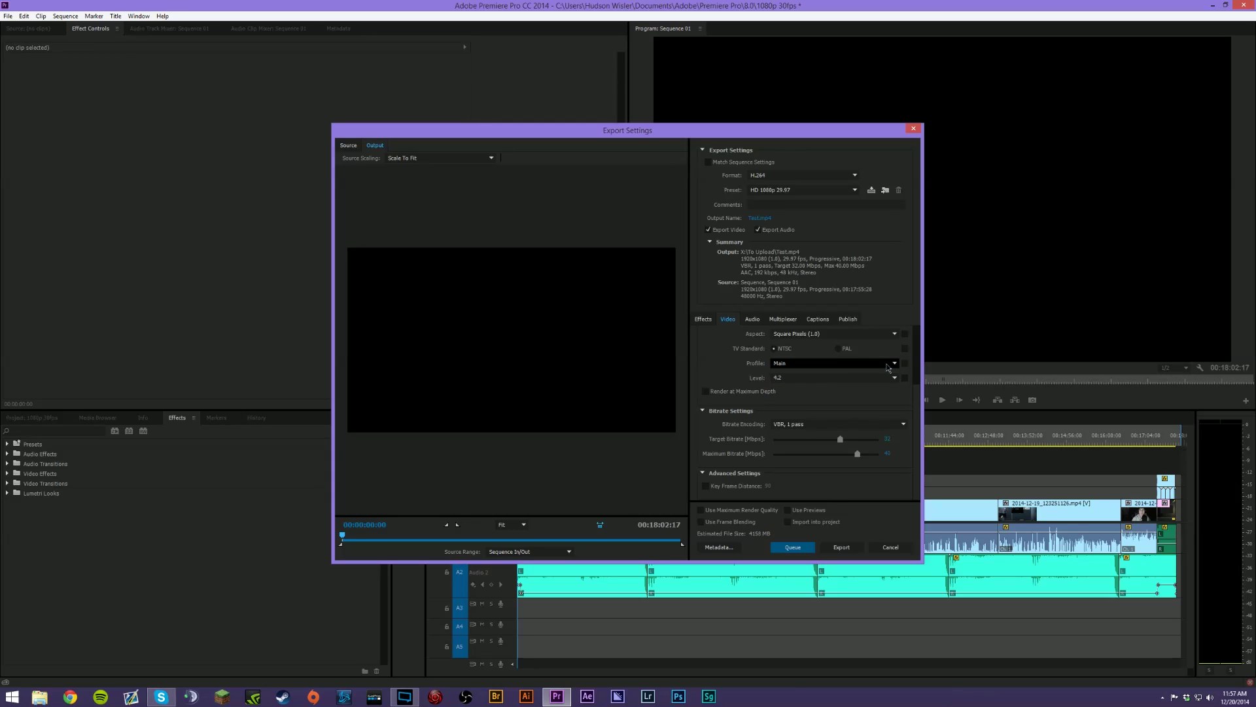
left_click(888, 368)
left_click(887, 377)
left_click(839, 423)
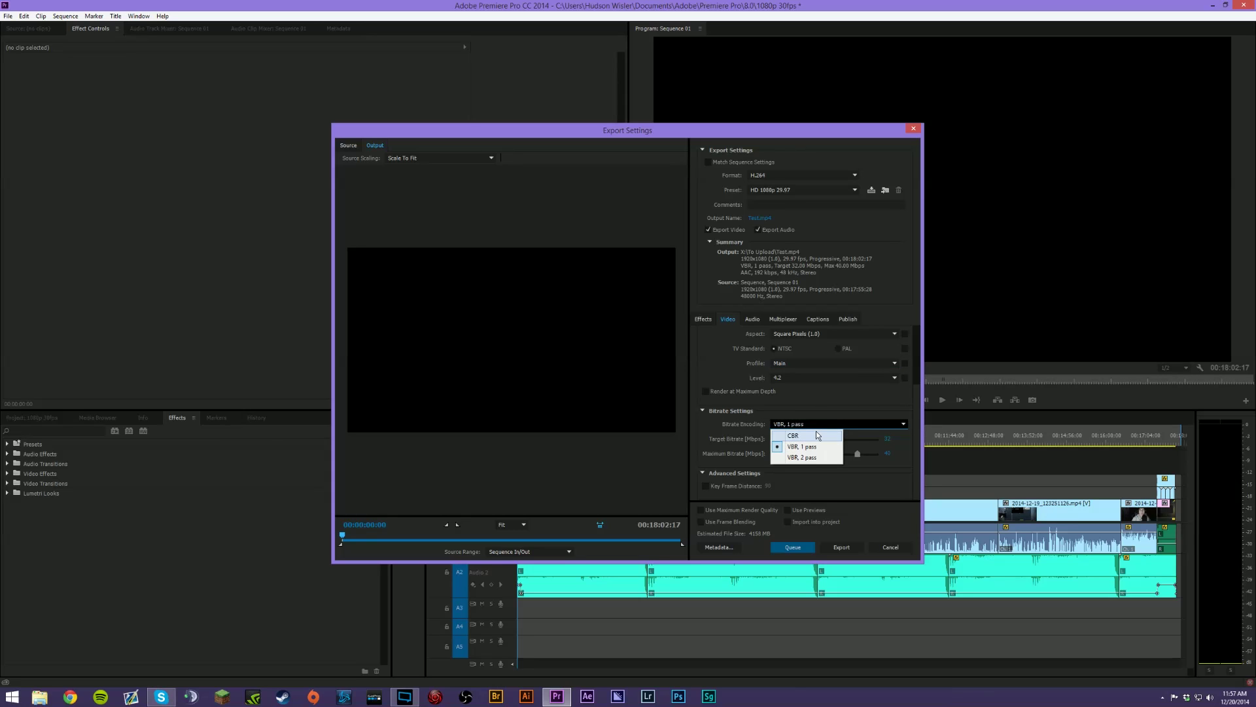
left_click(833, 378)
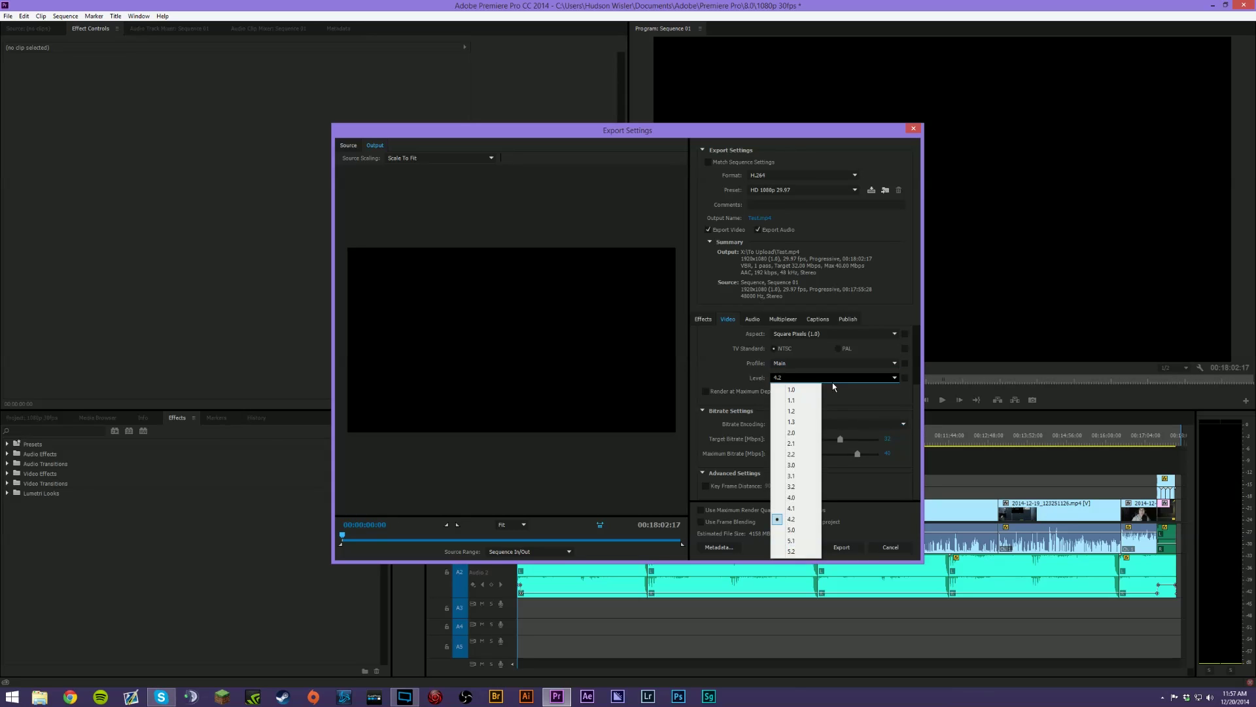
left_click(862, 397)
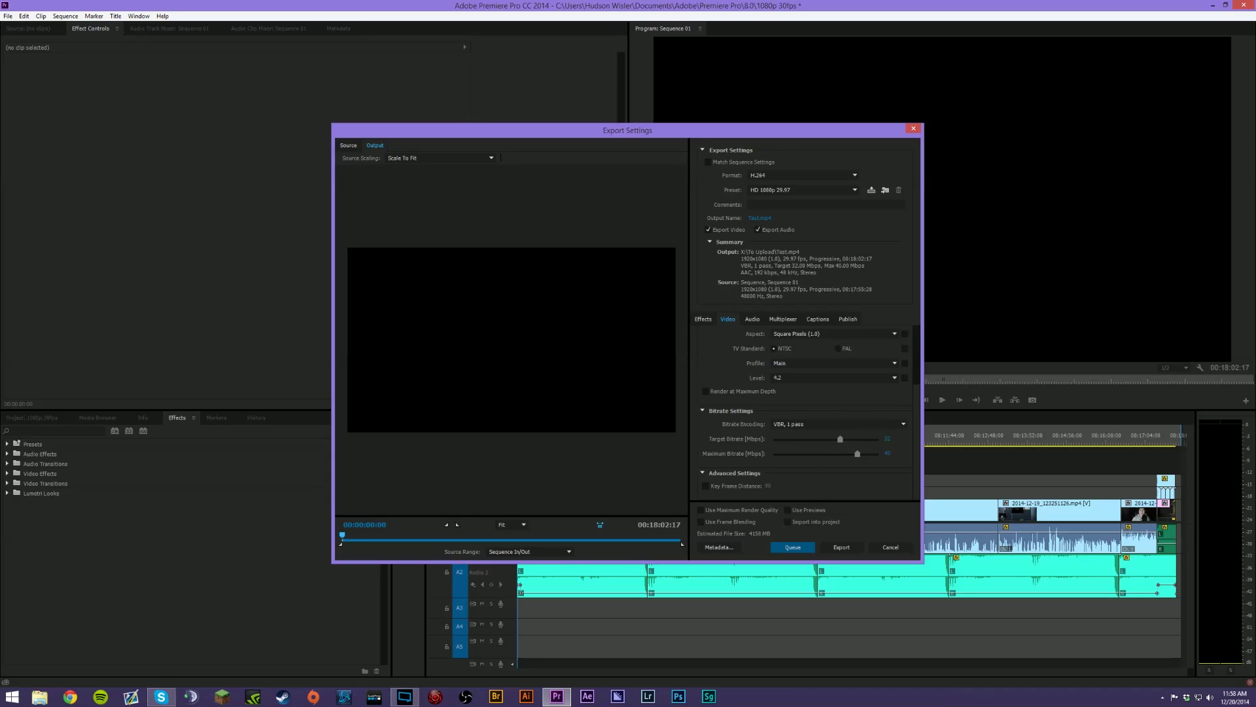
left_click(888, 438)
- Enter a 12 Mbps target bitrate and a 20 Mbps maximum bitrate
type("12")
key("Tab")
type("20")
key("Return")
- Lower the bitrates to a 10 Mbps target and a 15 Mbps maximum
left_click(880, 438)
type("10")
key("Return")
left_click(880, 453)
type("15")
key("Return")
left_click(747, 319)
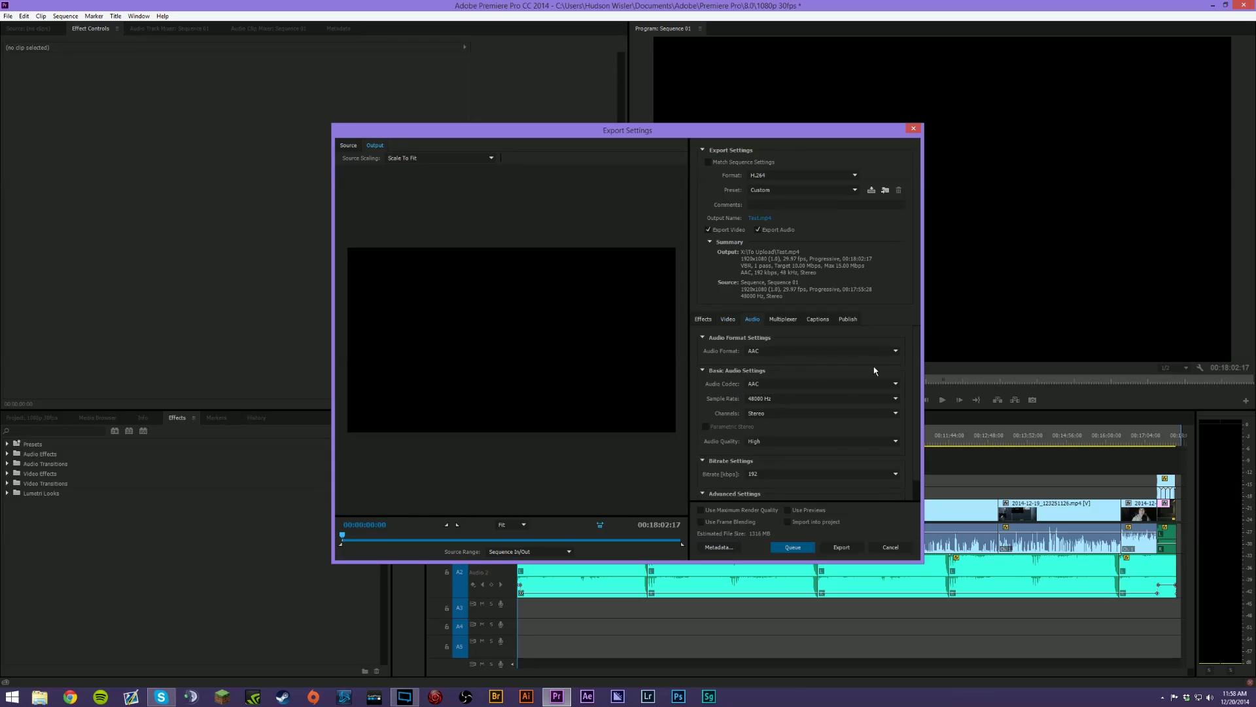
- Review the audio format, codec, sample rate and channel options, keeping AAC, 48000 Hz and Stereo
left_click(752, 351)
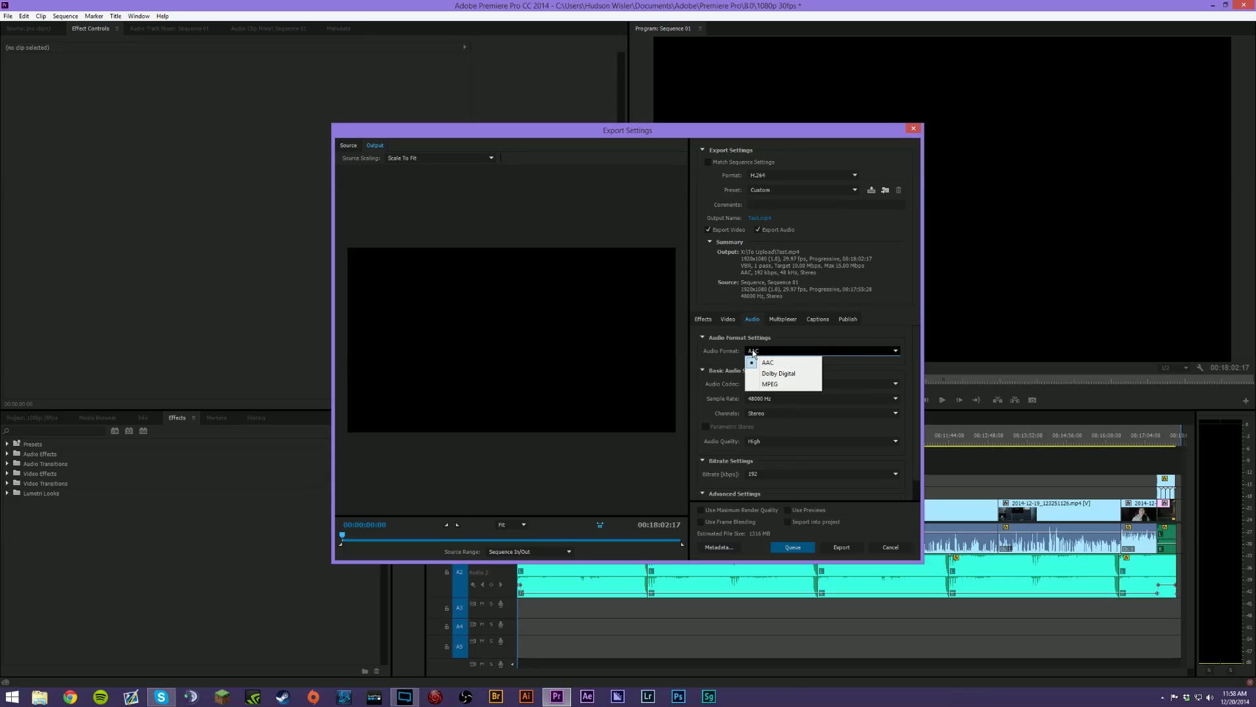
left_click(881, 358)
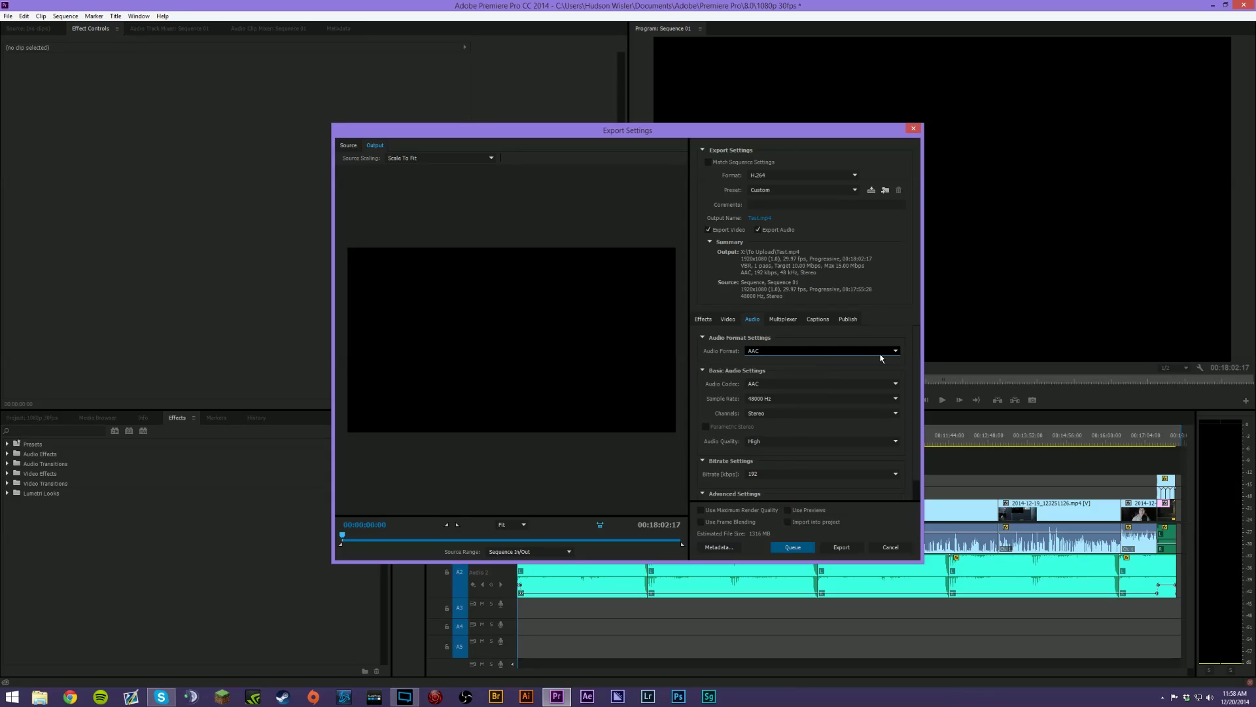
left_click(807, 352)
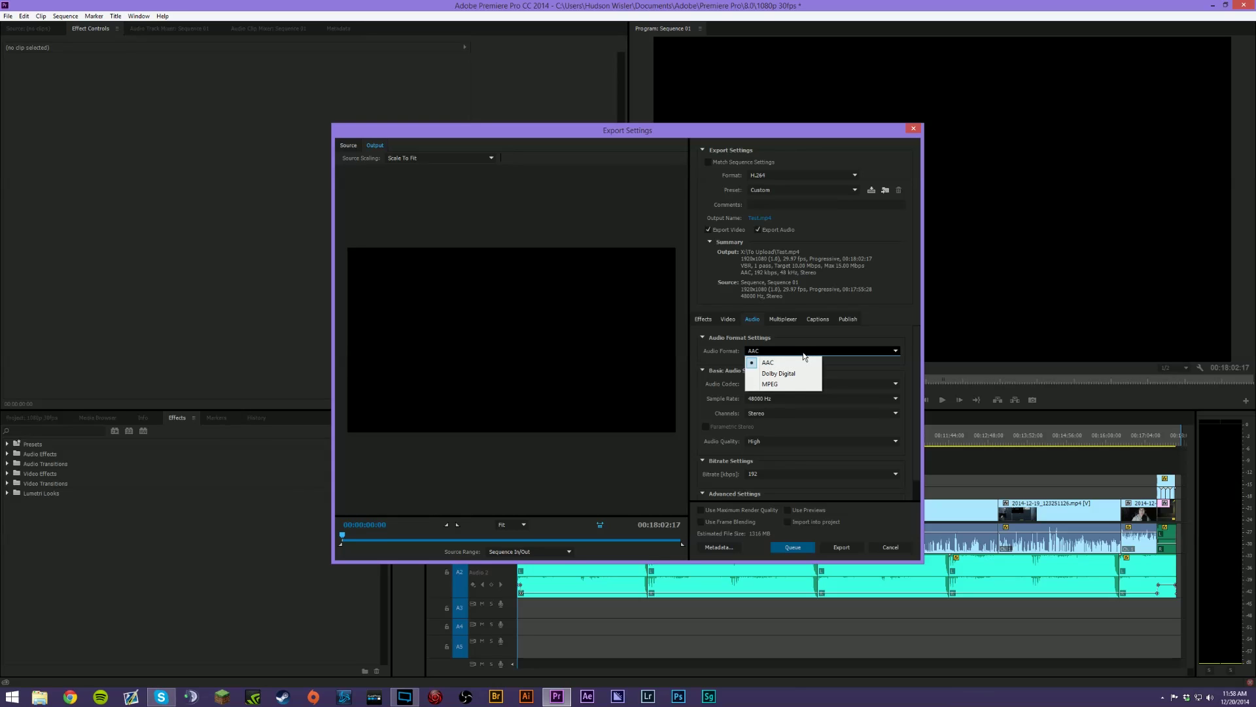
left_click(898, 369)
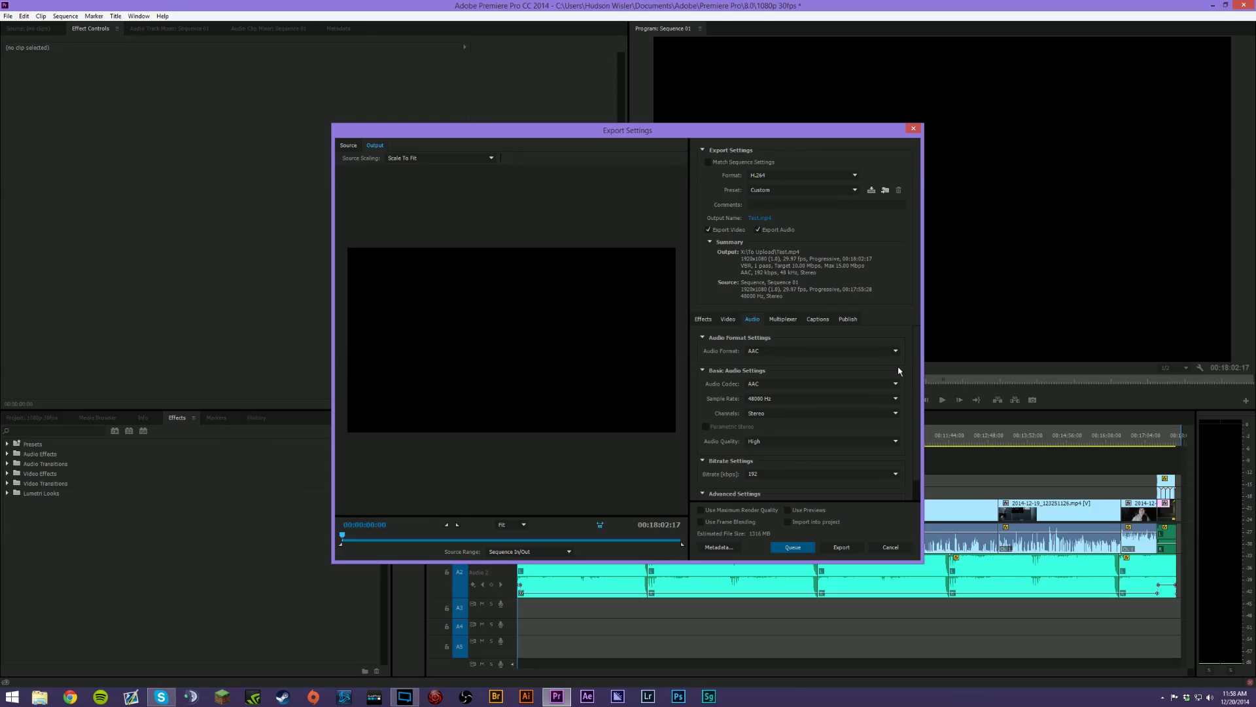
left_click(782, 385)
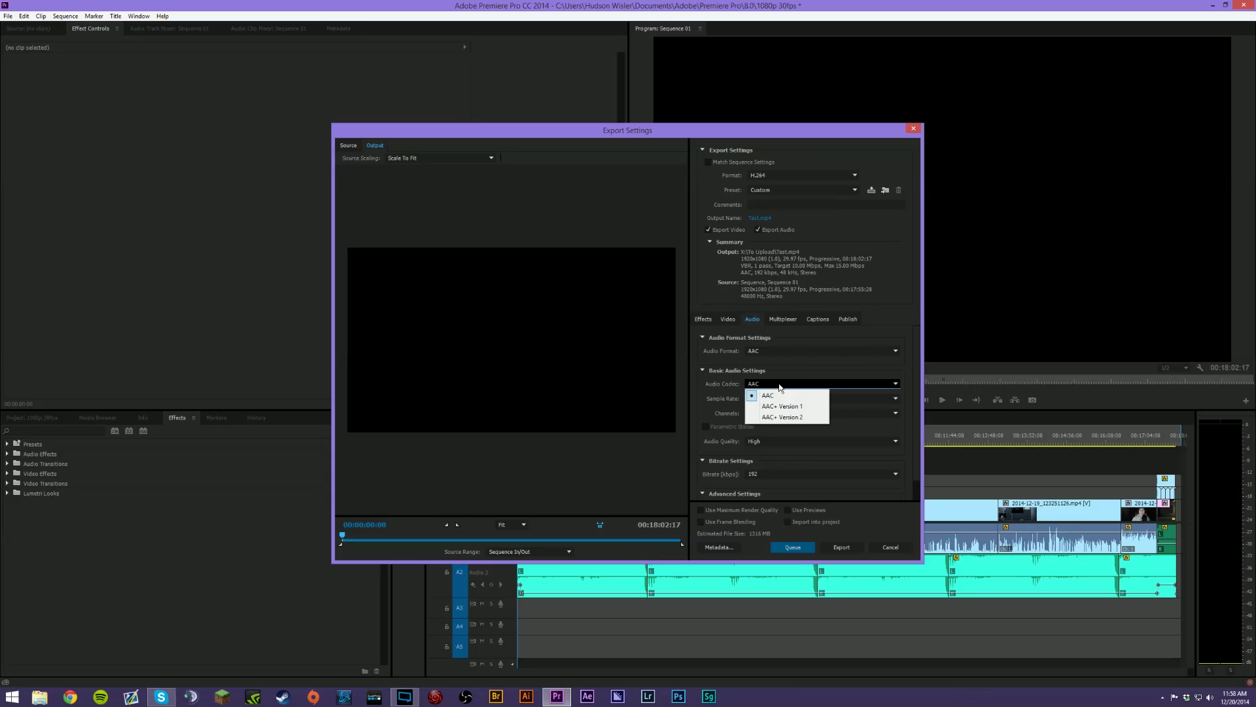
left_click(840, 371)
left_click(811, 399)
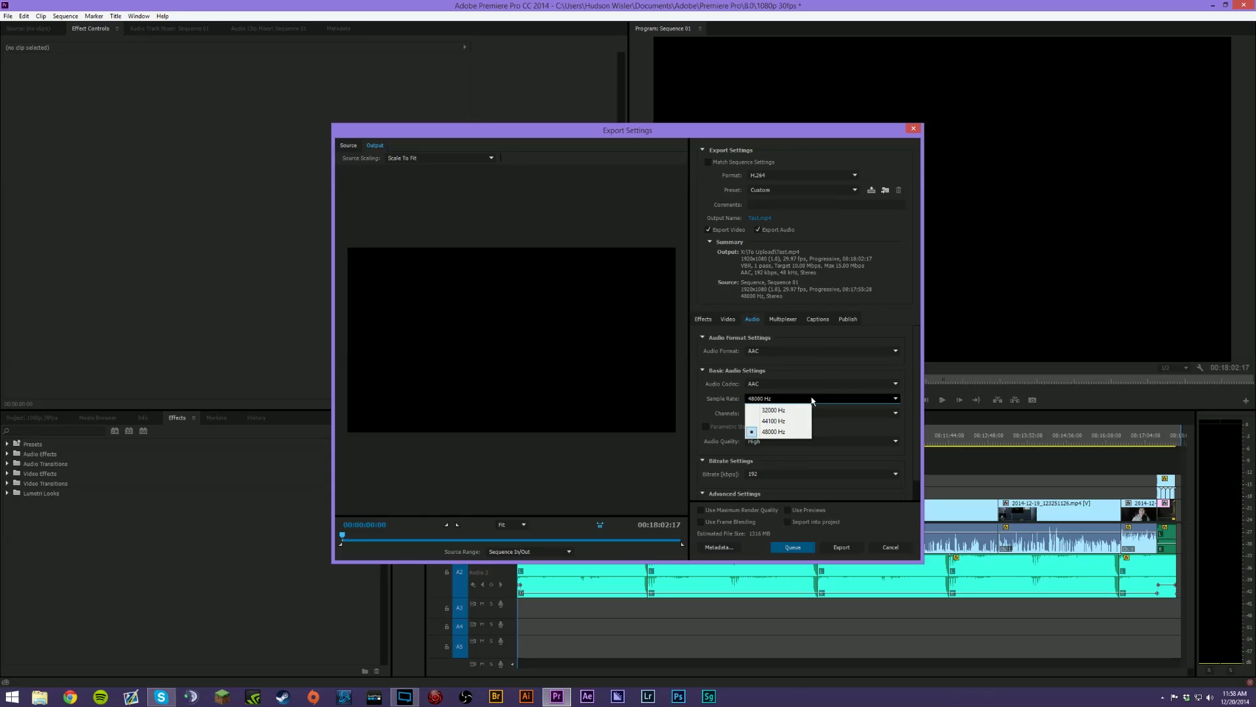
left_click(812, 400)
left_click(814, 400)
left_click(823, 402)
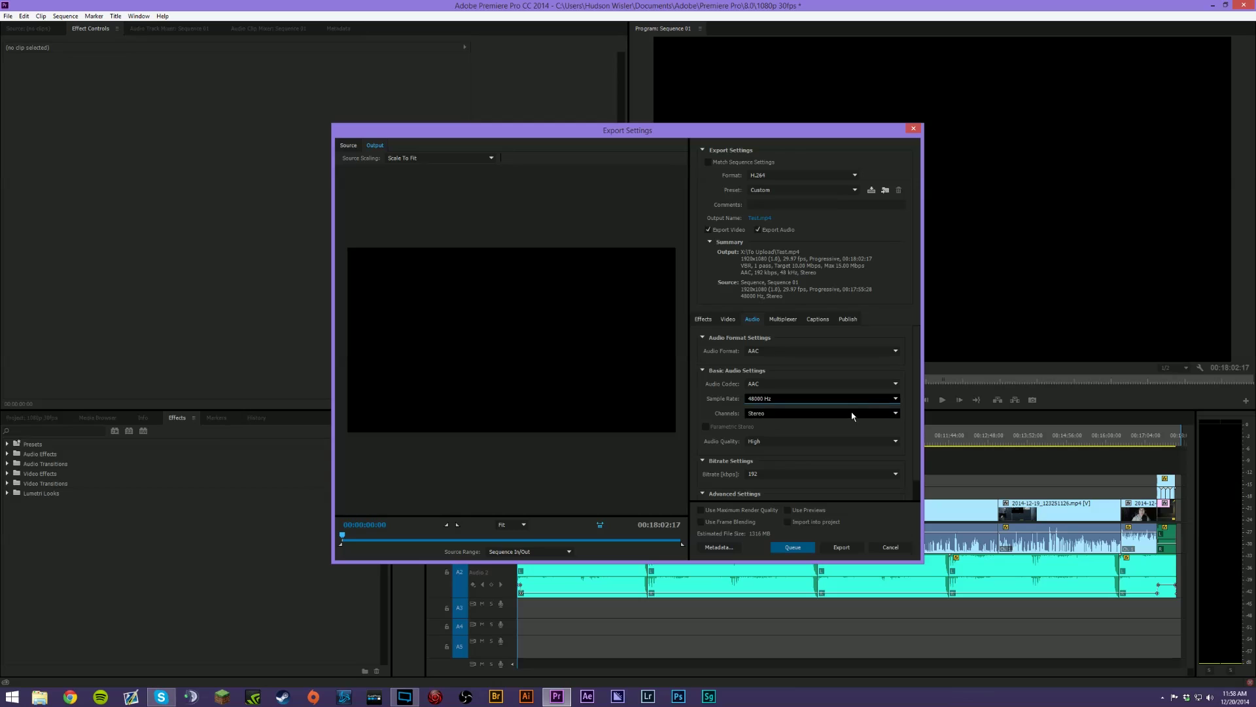
left_click(850, 419)
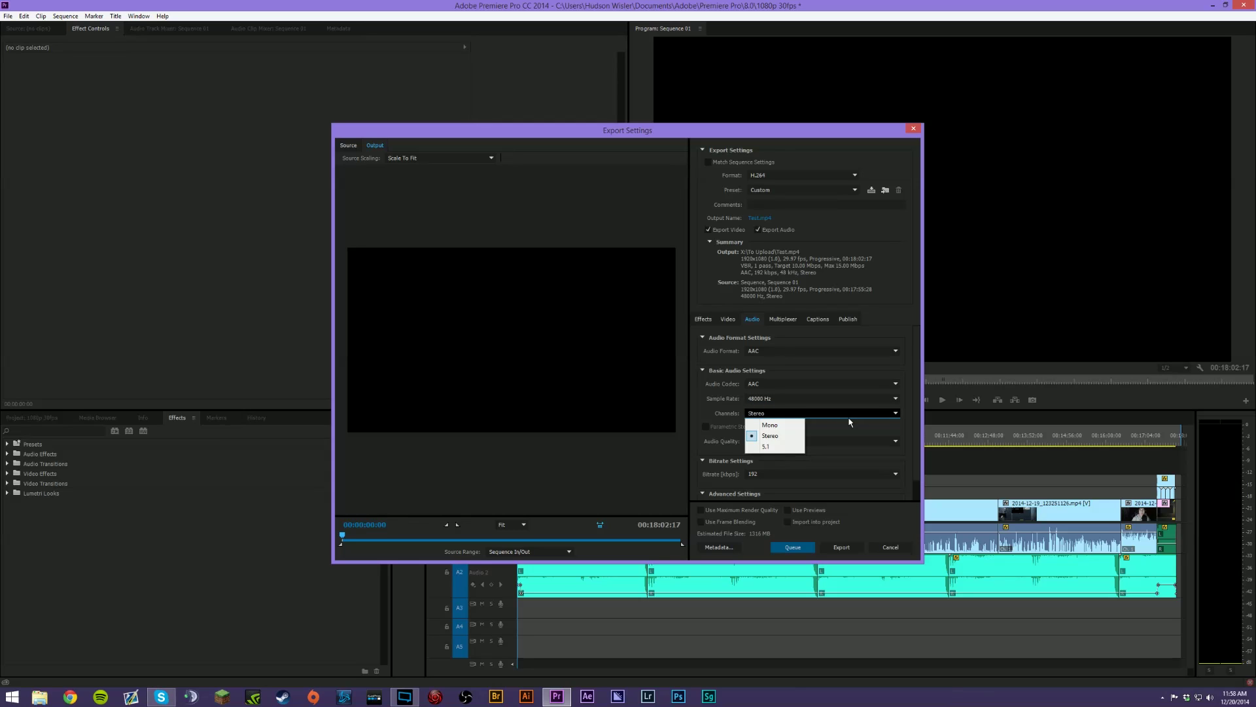
left_click(850, 419)
left_click(849, 419)
left_click(849, 420)
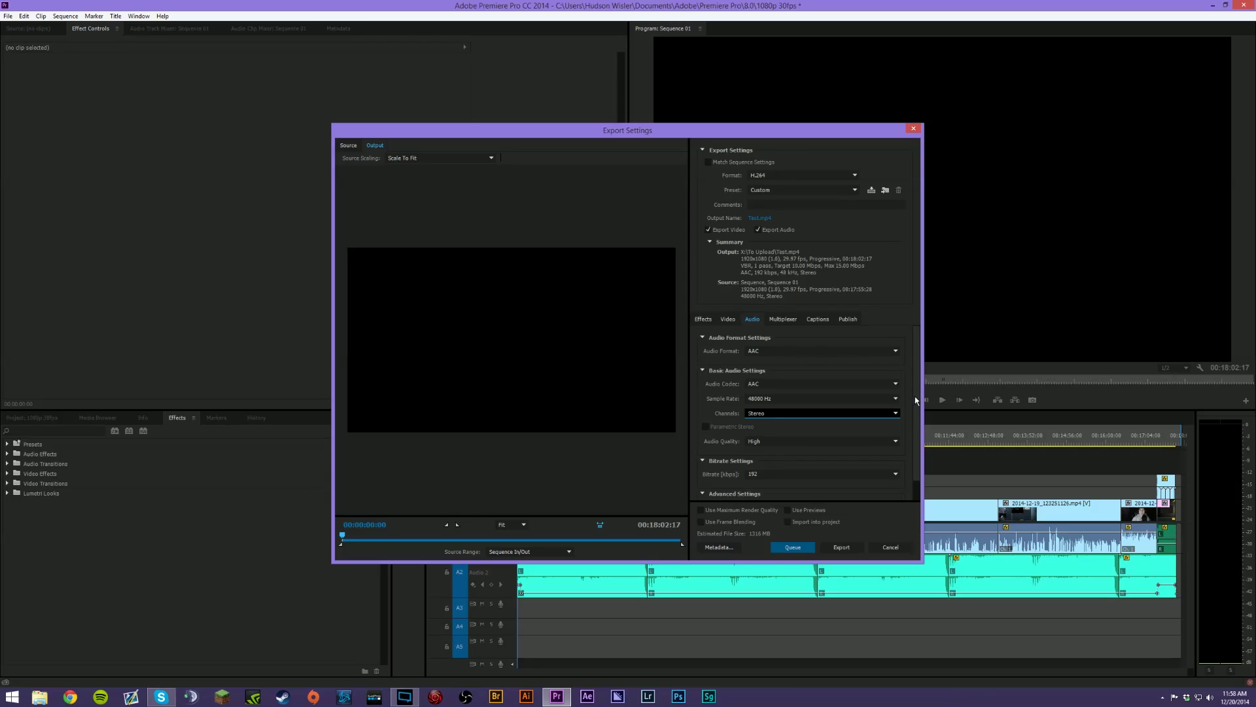
- Review the audio quality and bitrate options, keeping High quality and 192 kbps
scroll(915, 395, "down", 1)
left_click(831, 392)
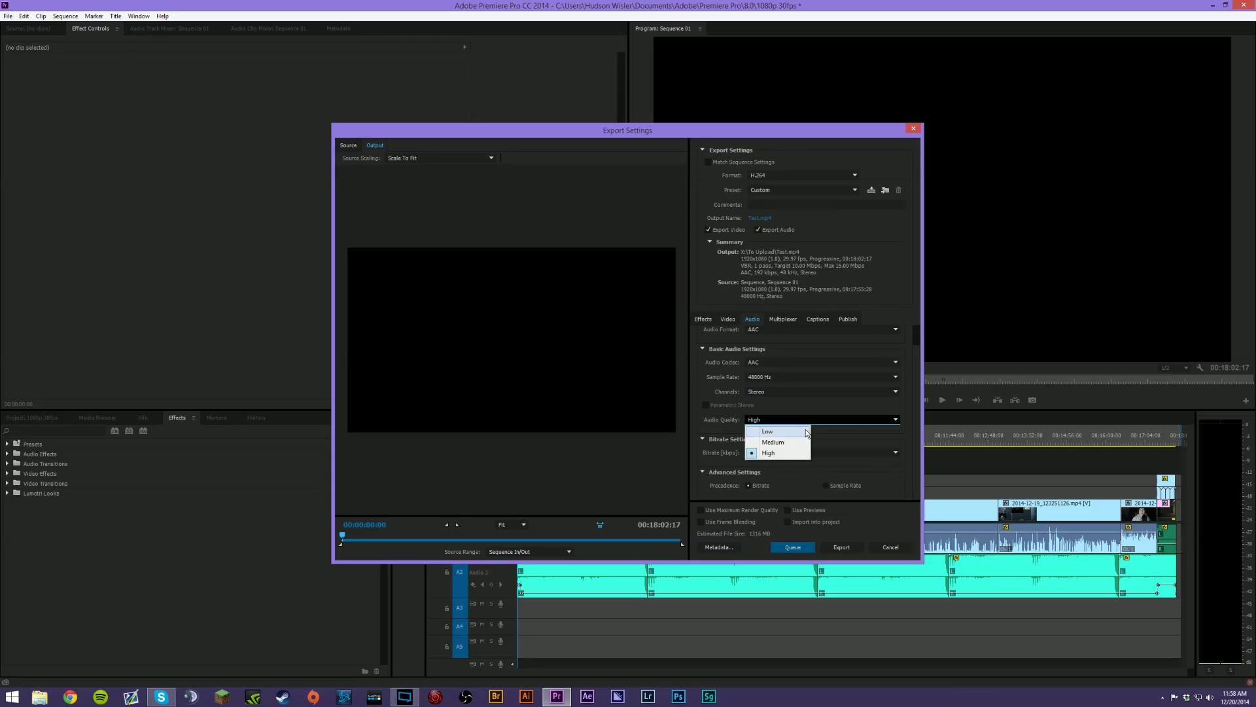
left_click(840, 411)
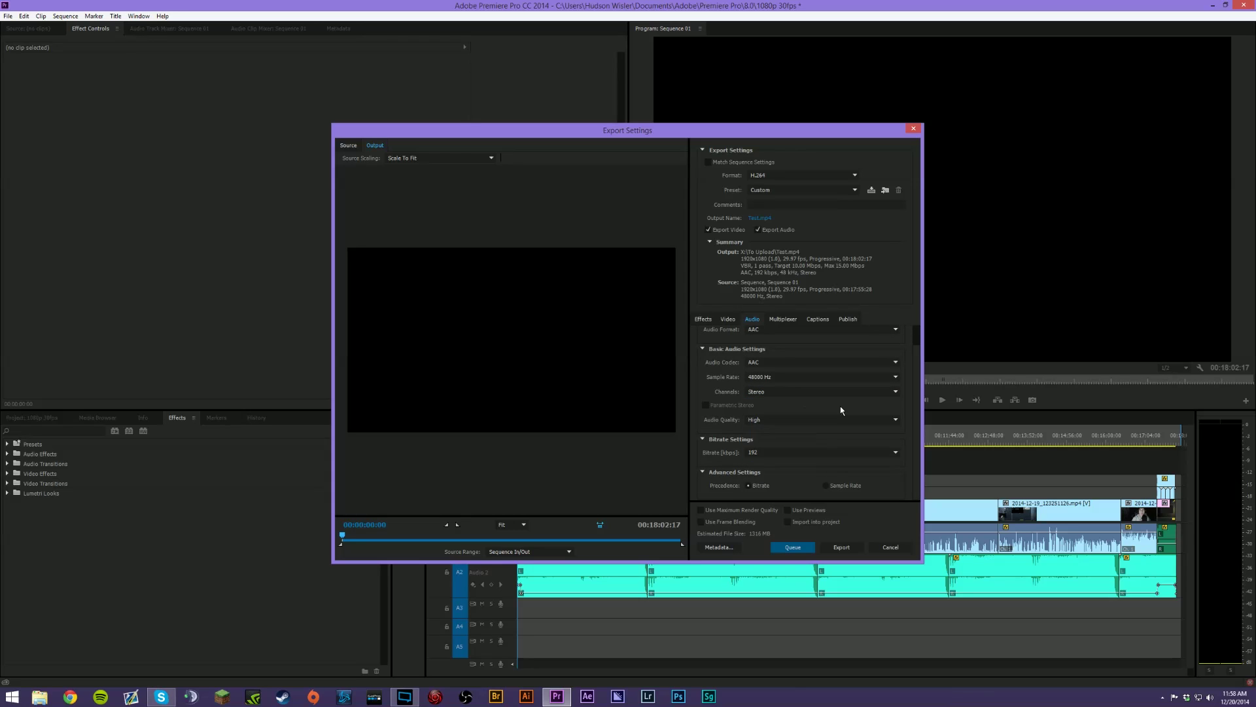
left_click(794, 452)
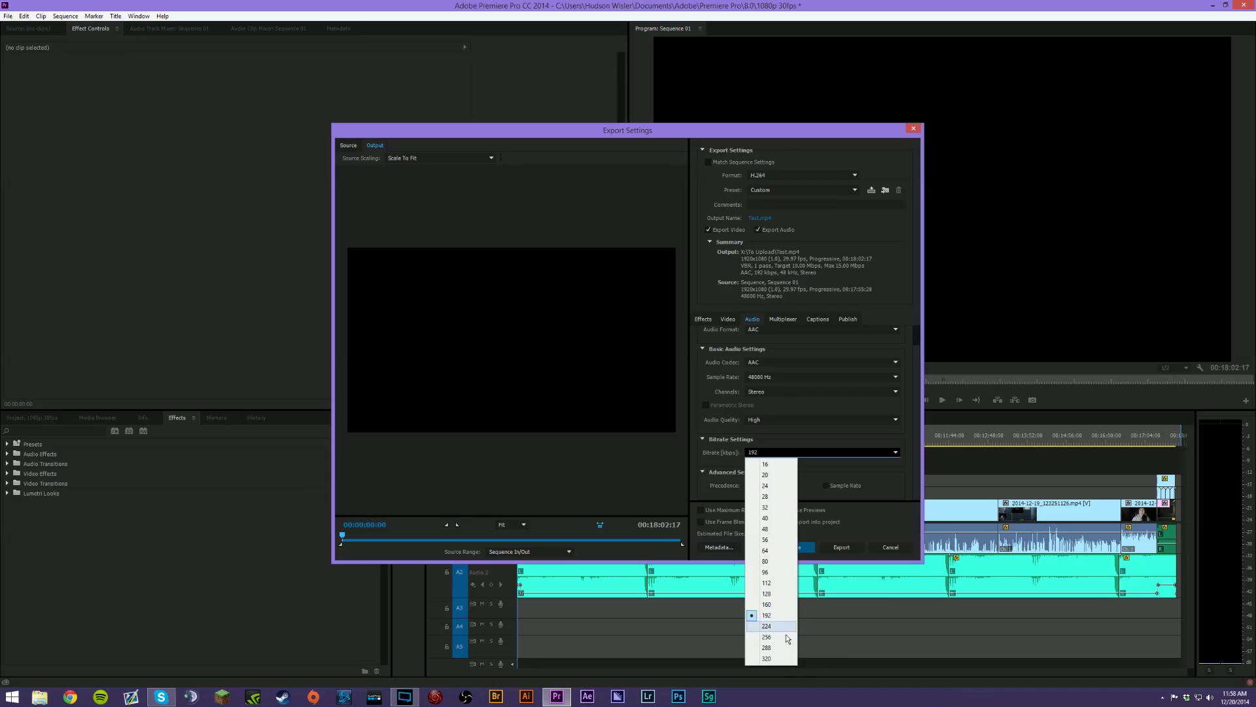
left_click(779, 616)
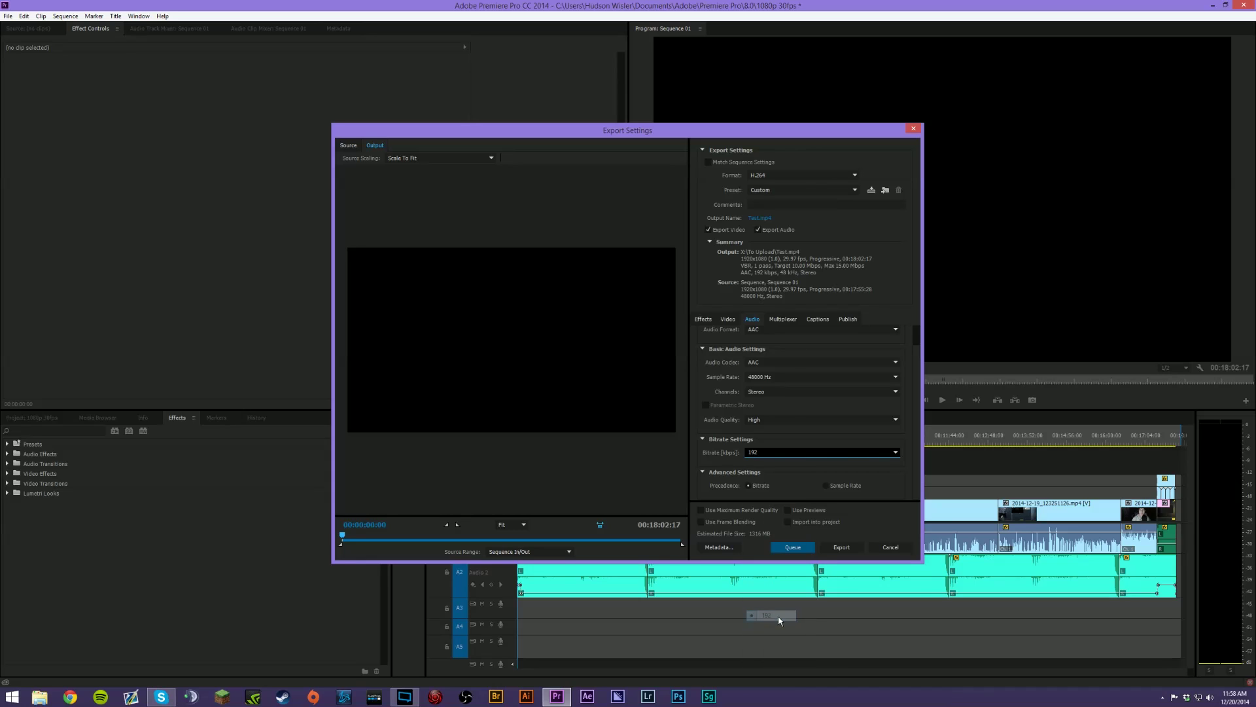
left_click(896, 454)
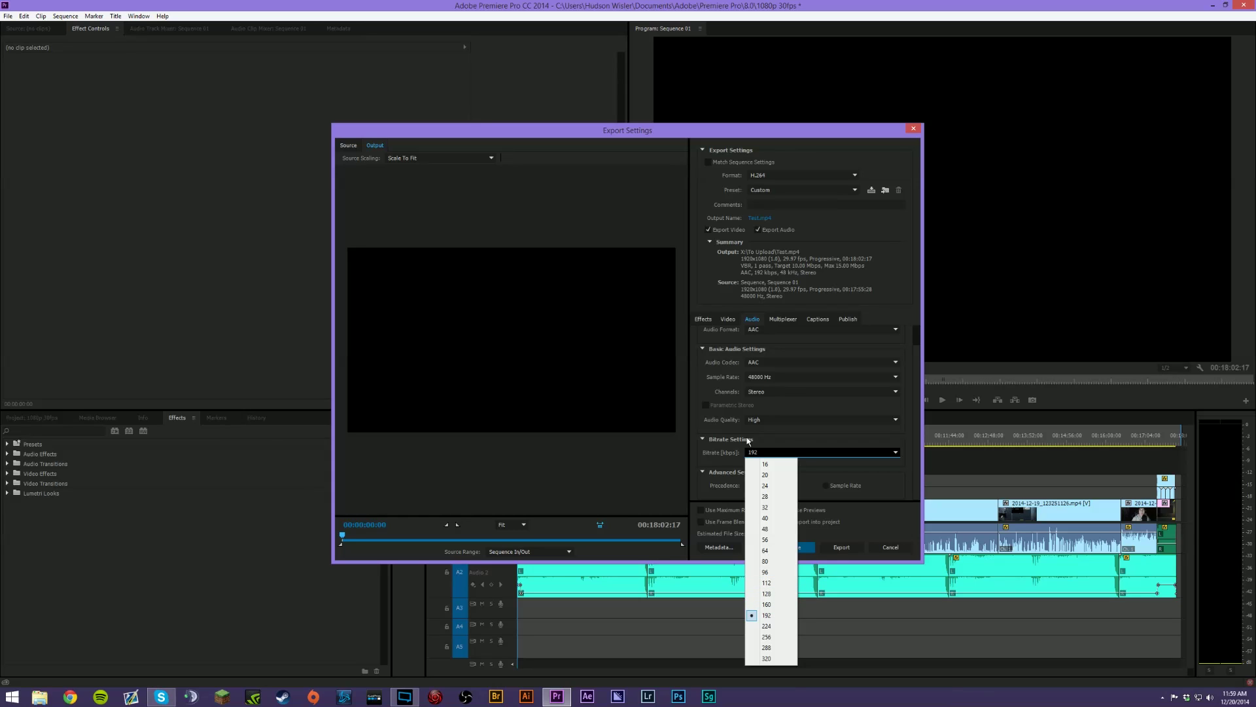
left_click(908, 484)
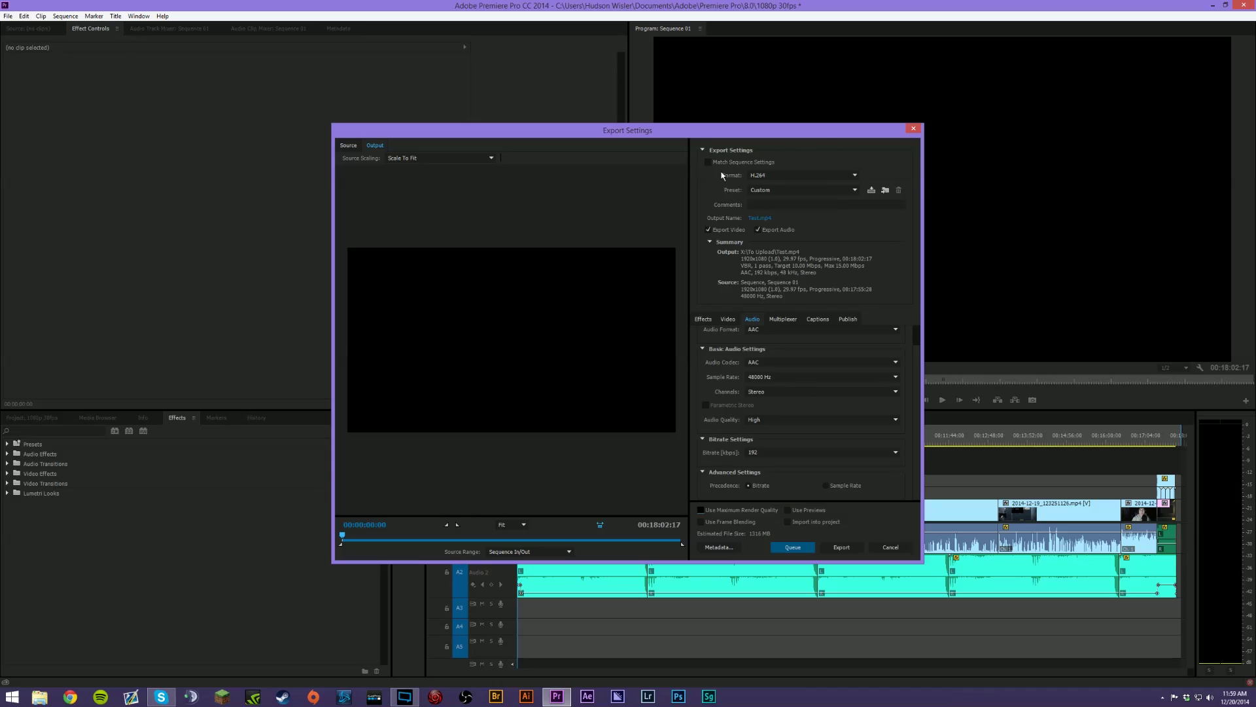
- Save the current H.264 video settings as a preset named 'Bit Rate Max 15'
left_click(728, 318)
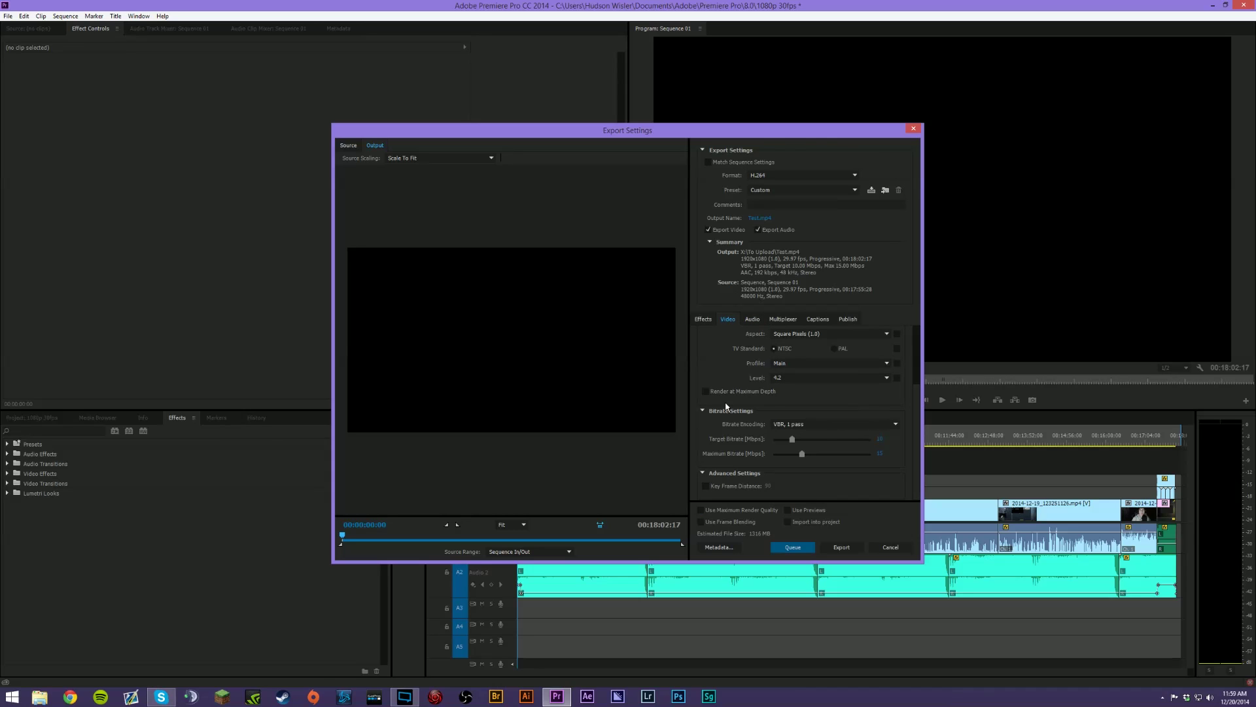
scroll(727, 407, "up", 3)
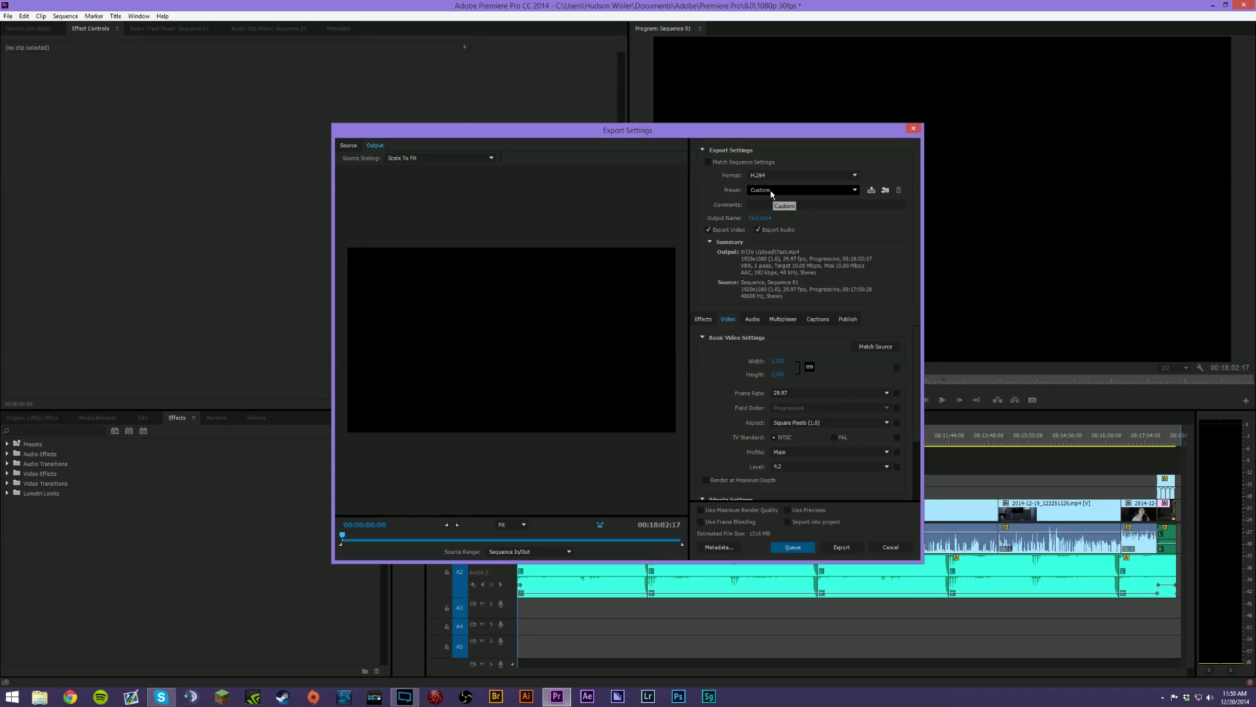
left_click(871, 191)
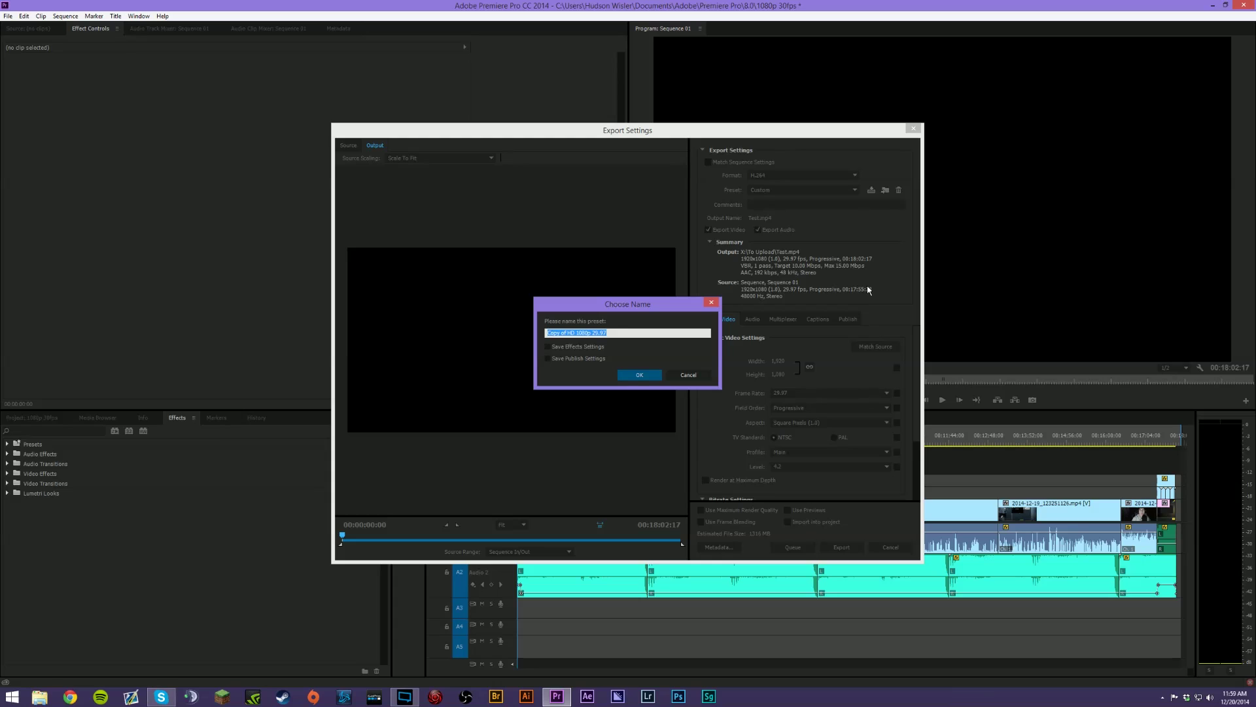
key("BackSpace")
type("Bl")
type("t Rate Max 15")
left_click(632, 374)
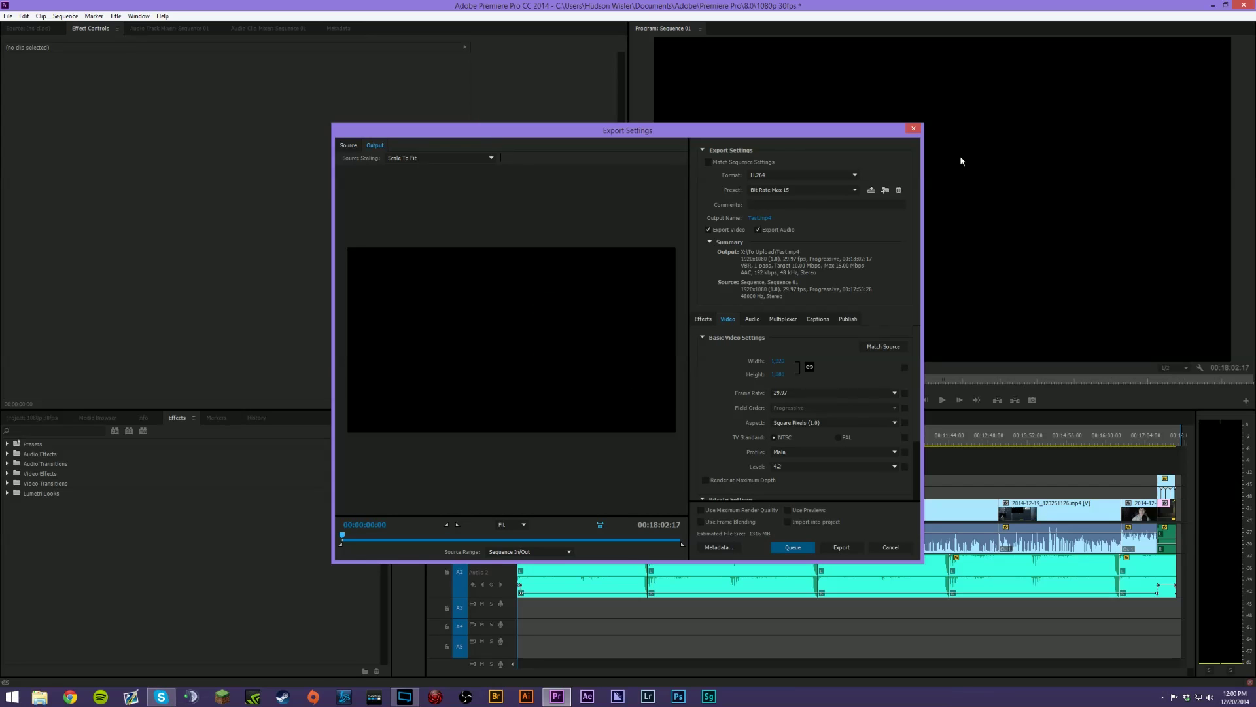
left_click(769, 191)
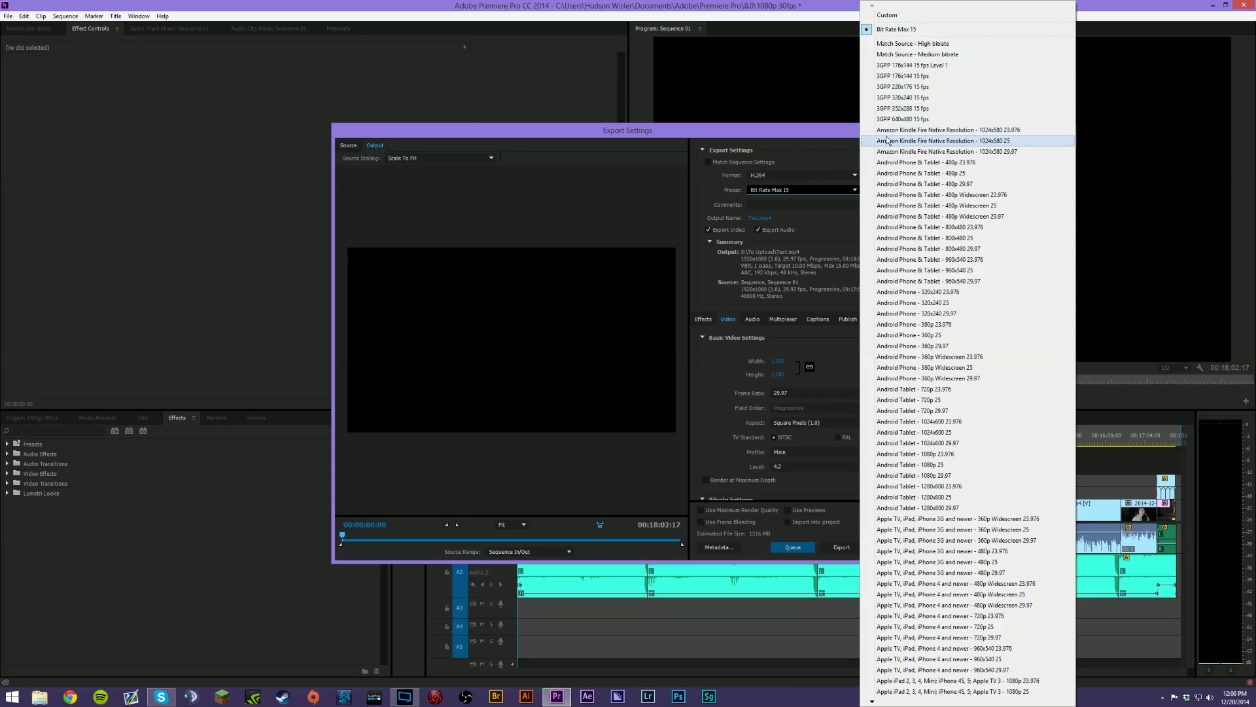
- Switch the preset to Custom and save it as 'Gaming 1080p30'
left_click(891, 15)
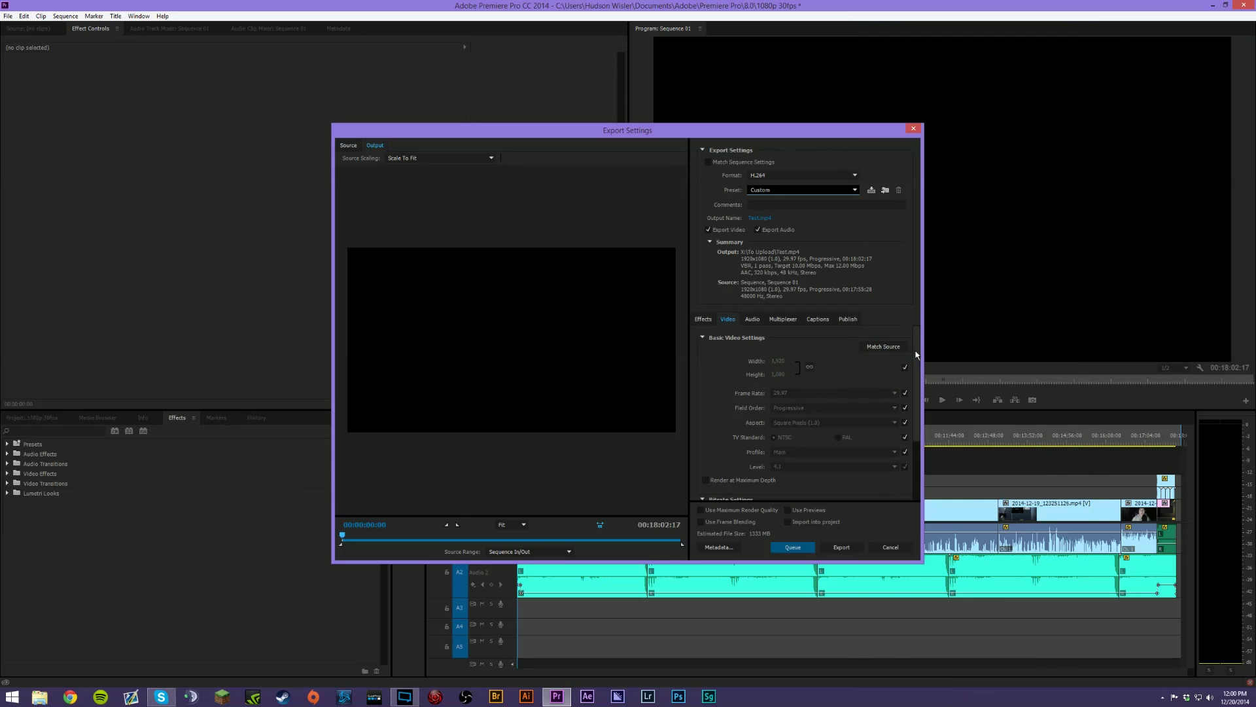
scroll(910, 445, "down", 3)
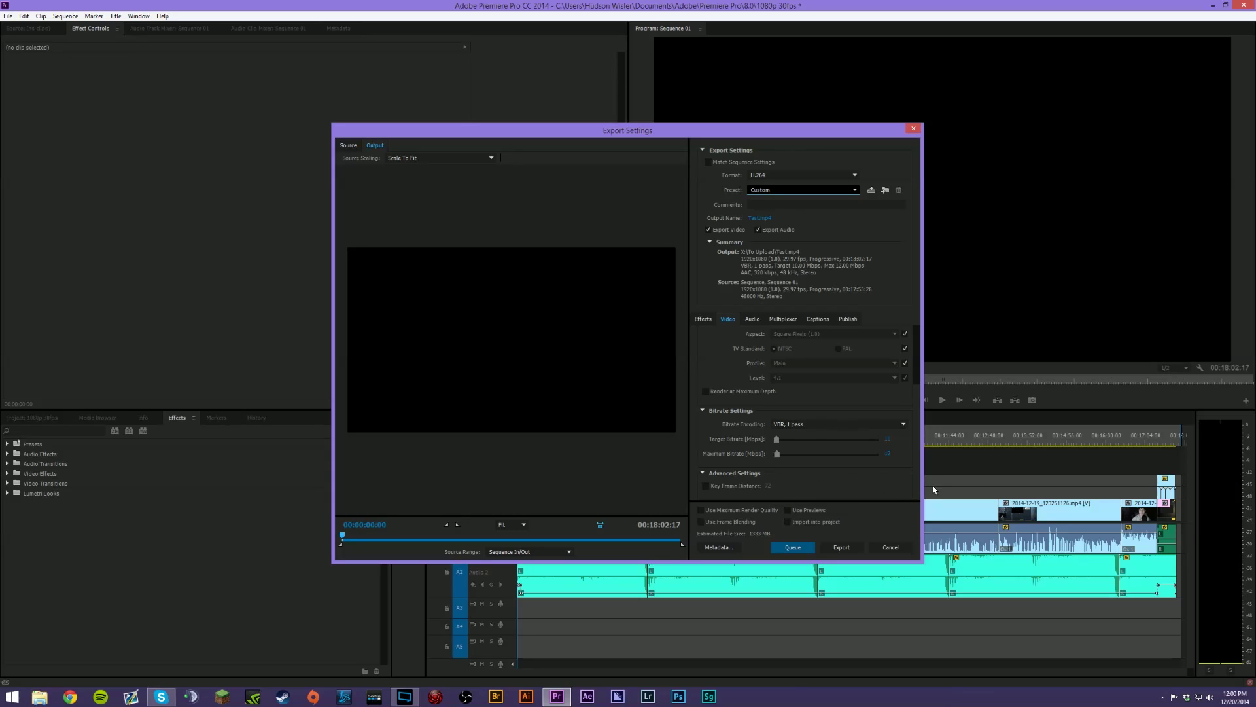
scroll(923, 470, "up", 3)
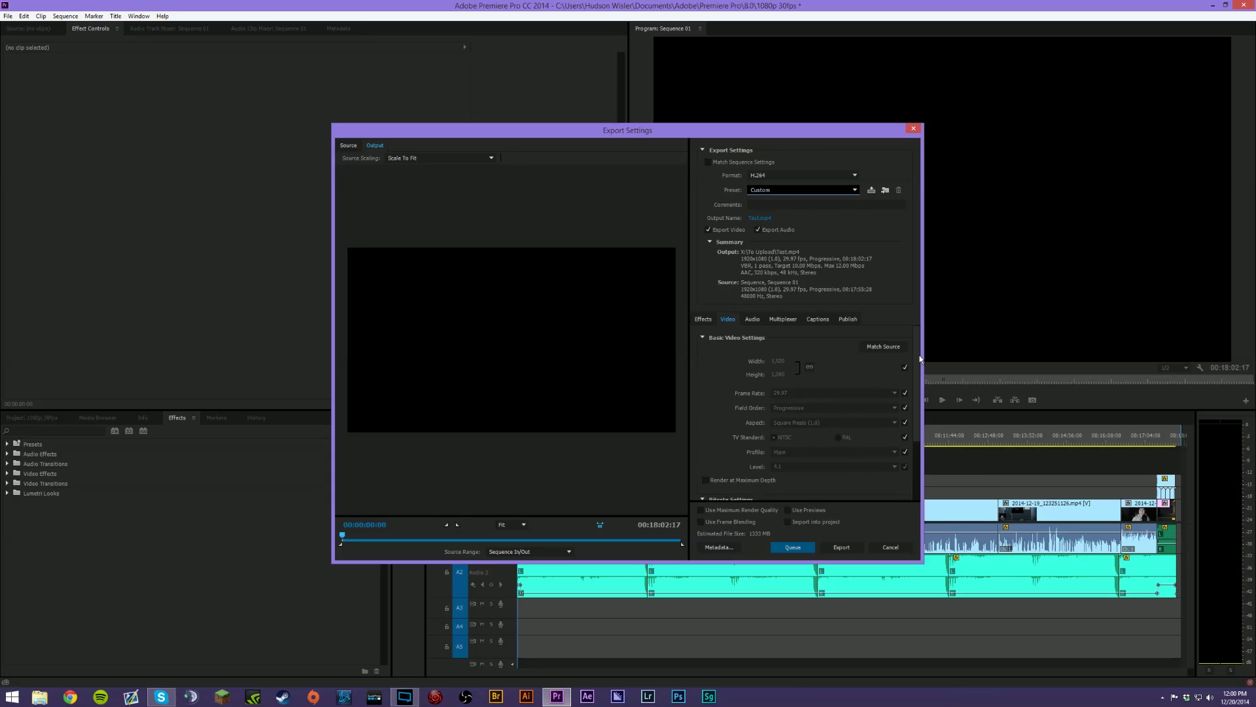
left_click(872, 191)
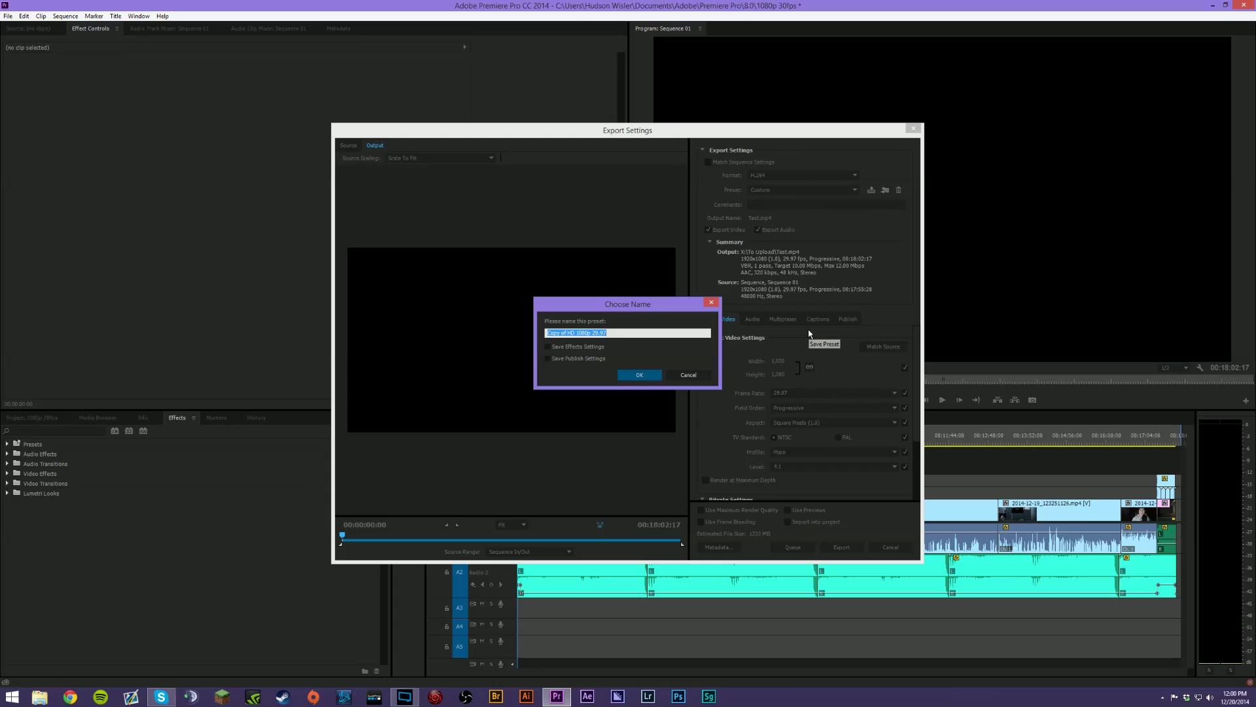
type("Gaming 1080p30")
left_click(642, 376)
- Apply Bit Rate Max 15, then switch to the Gaming 1080p30 preset
left_click(805, 189)
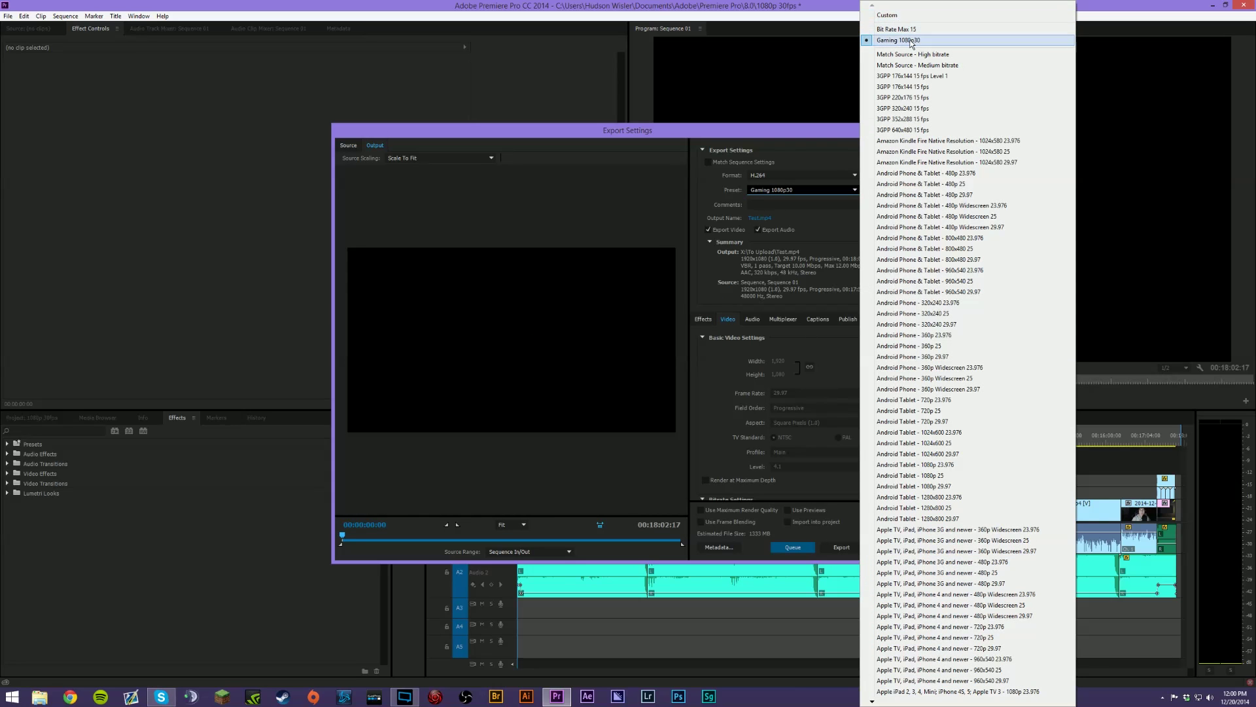
left_click(892, 29)
left_click(809, 190)
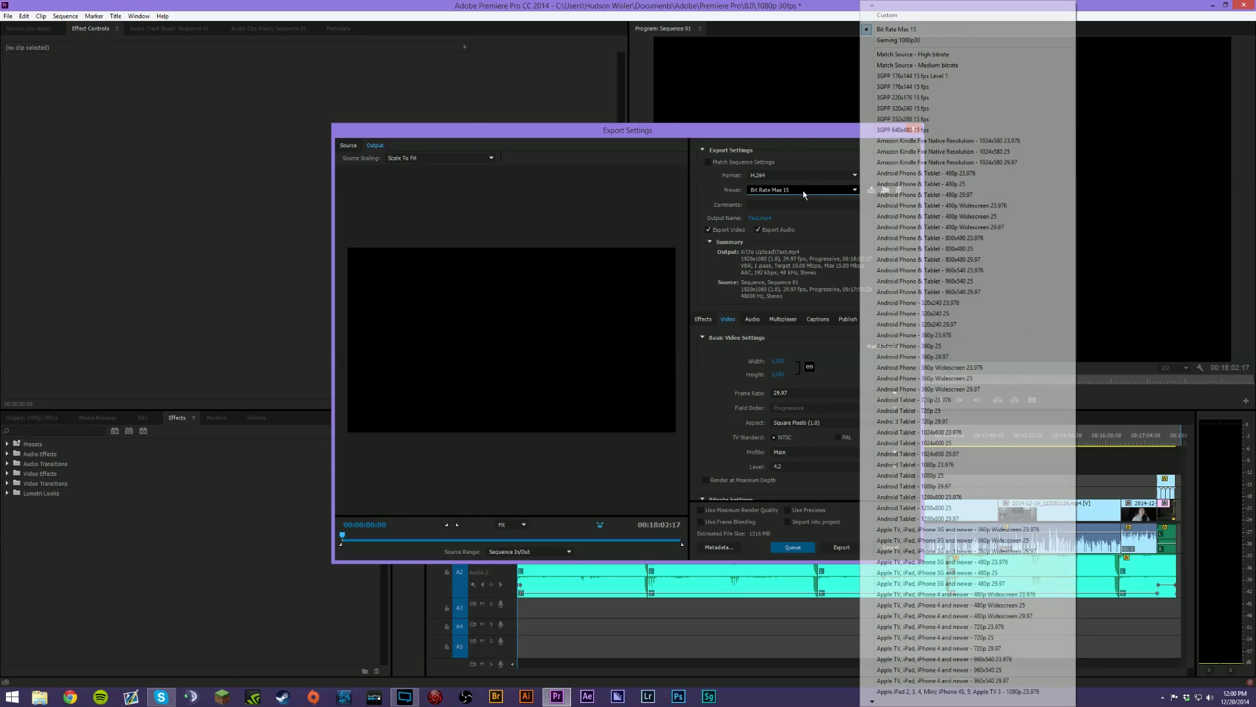
left_click(893, 41)
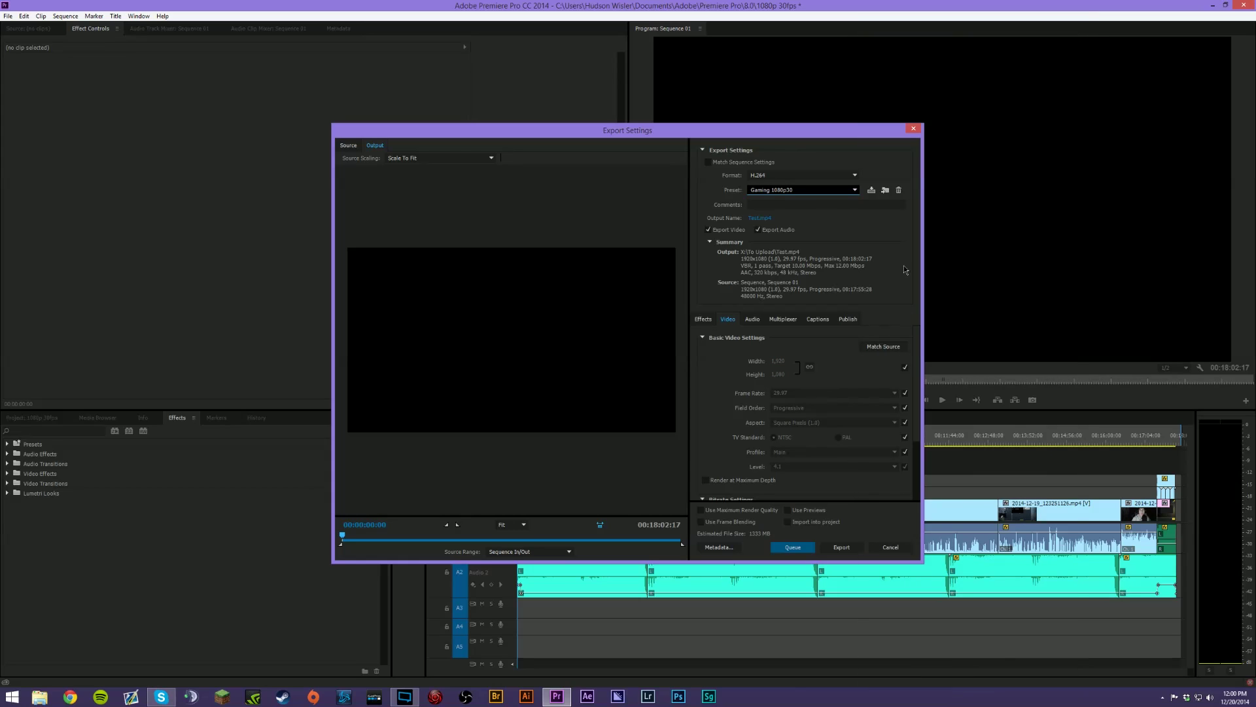
left_click_drag(917, 365, 917, 368)
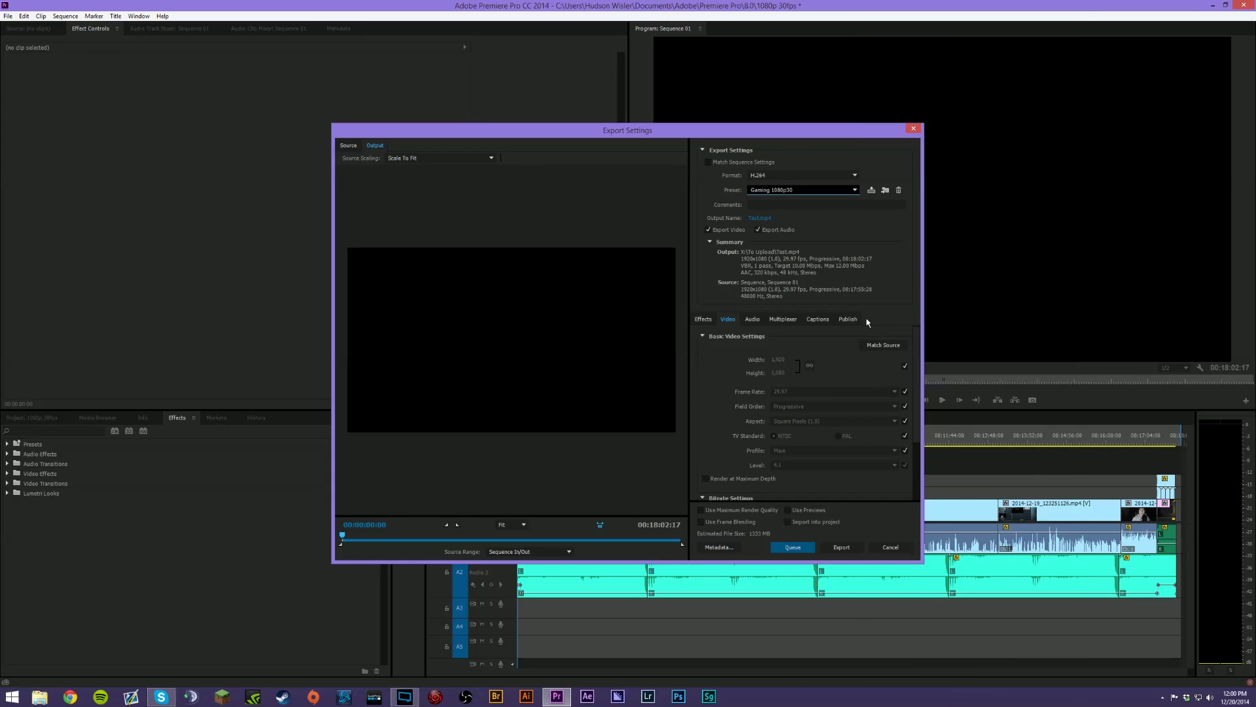
- Apply the Bit Rate Max 15 preset and match the video settings to the source
left_click(802, 190)
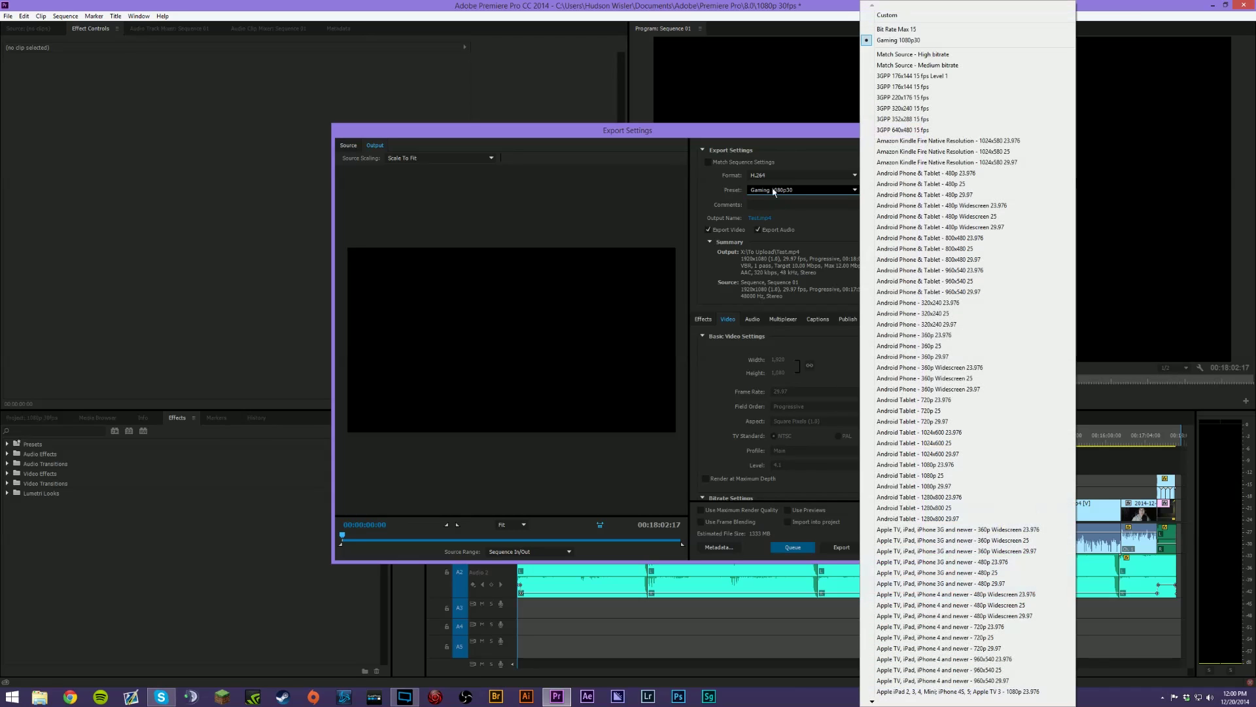
left_click(909, 51)
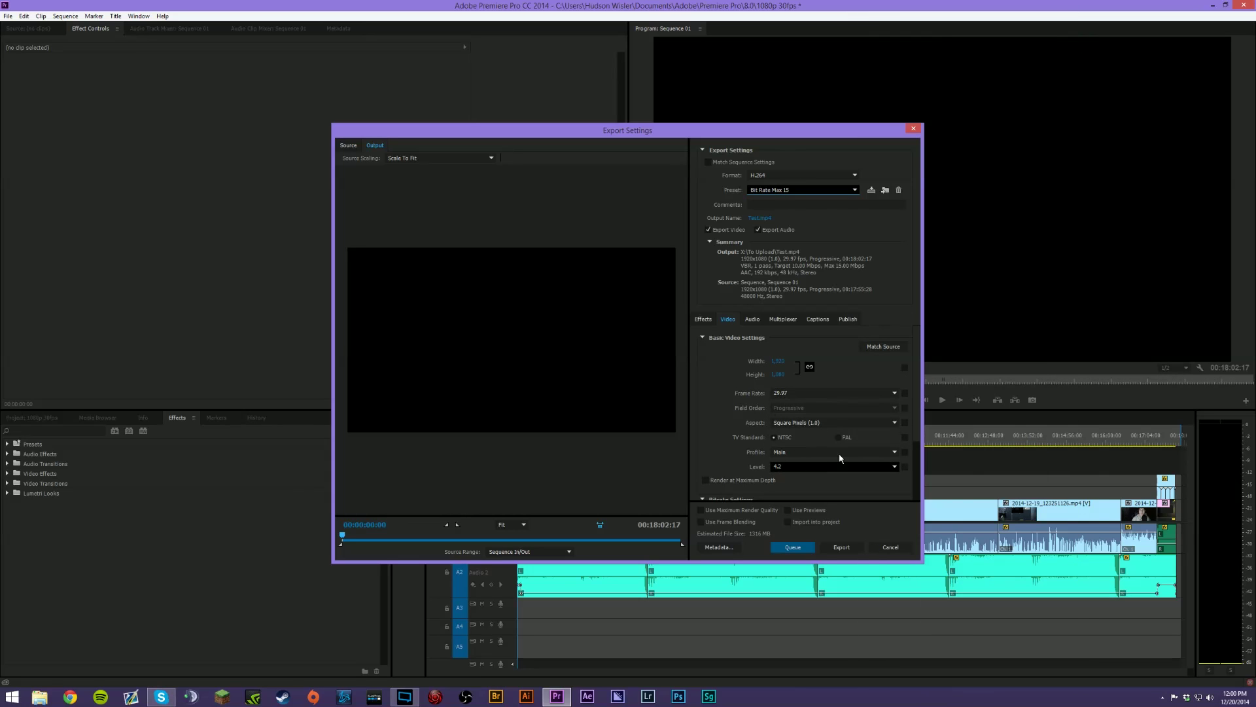
left_click(873, 345)
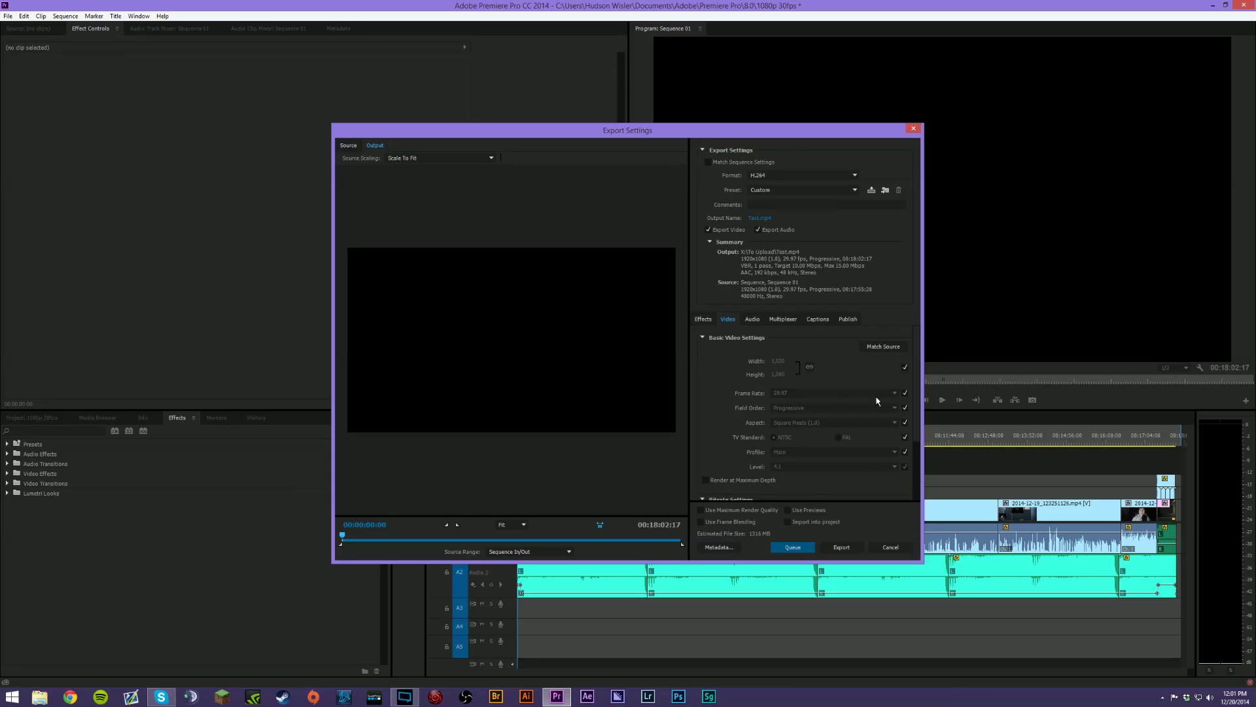
scroll(920, 370, "down", 3)
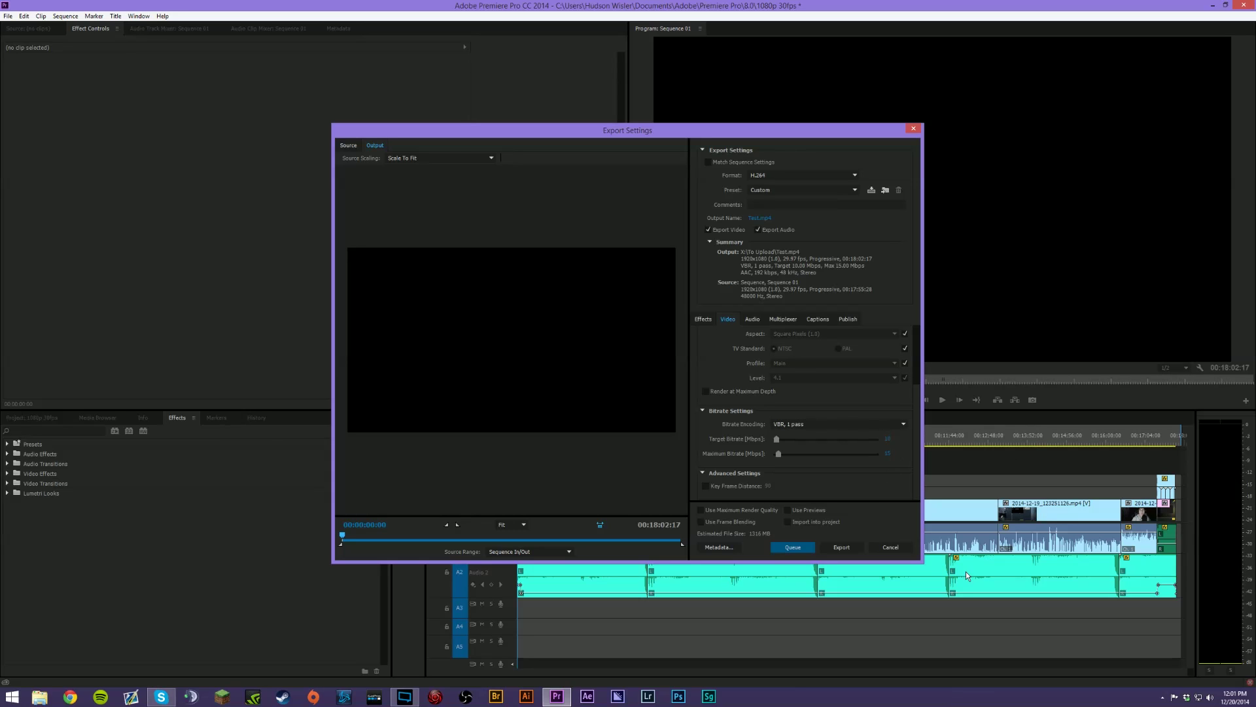
scroll(916, 380, "up", 3)
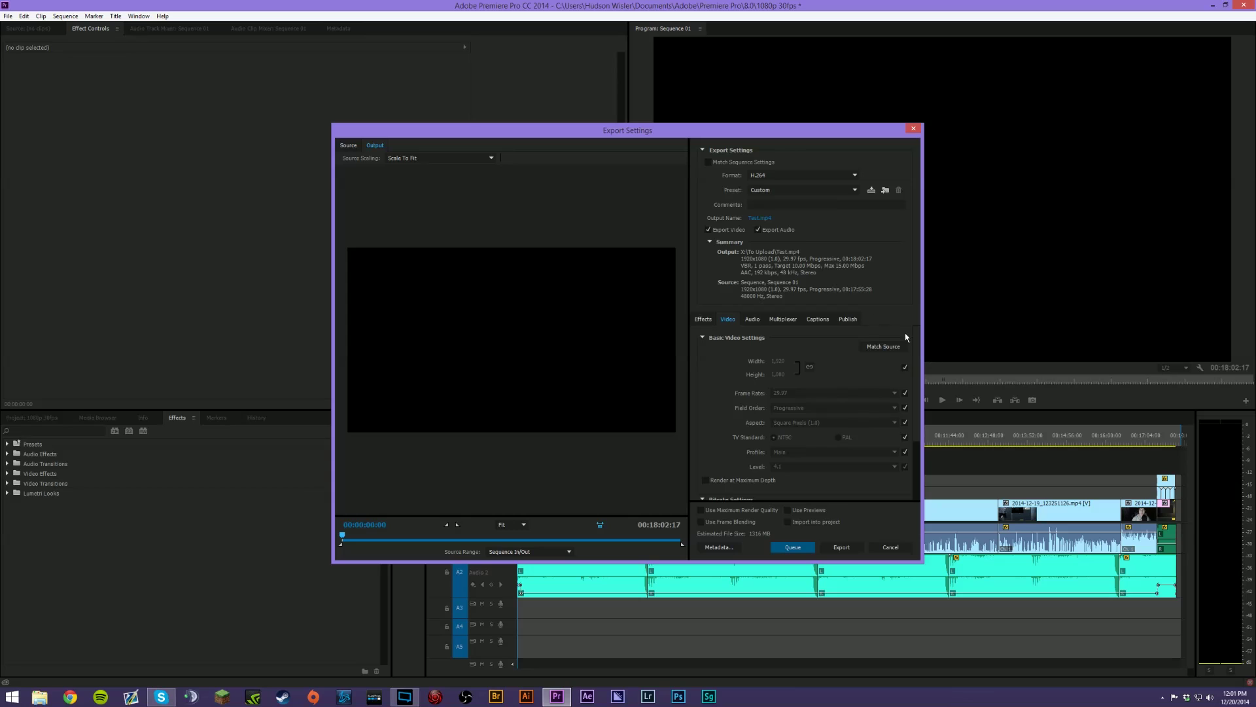
- Save these settings as a preset named 'Bit Rate Max 15 - Match Source'
left_click(870, 191)
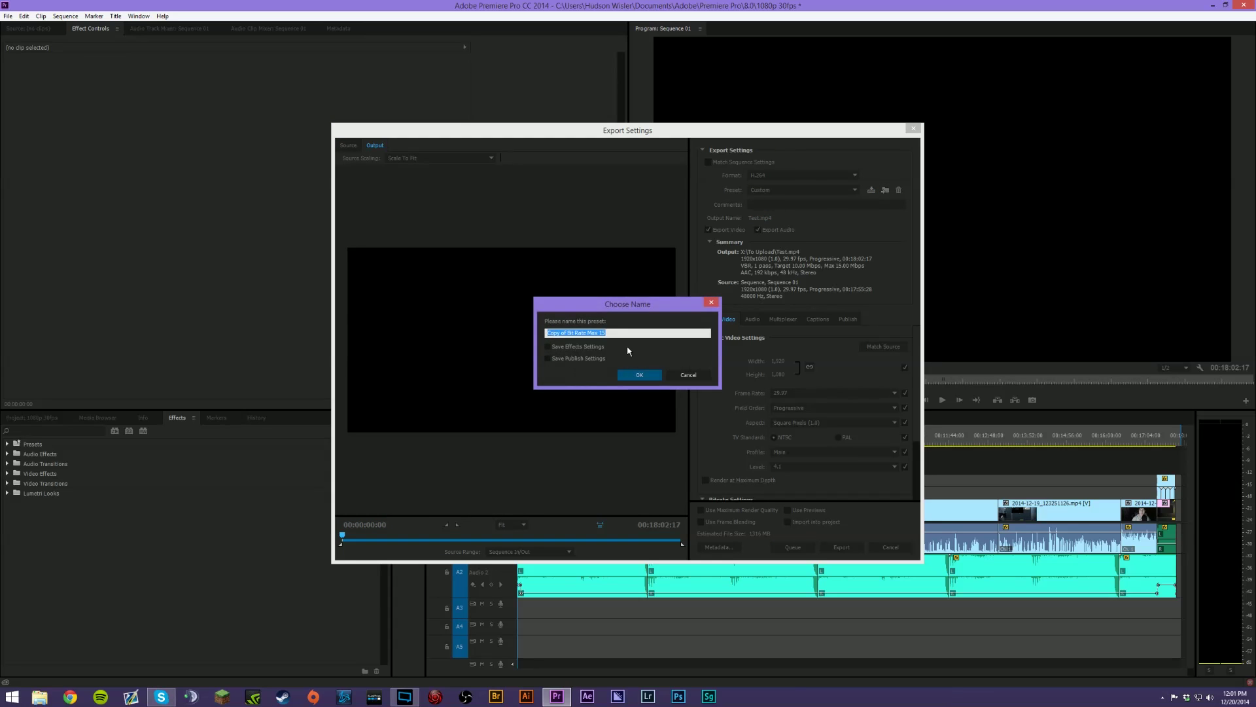
left_click(564, 333)
left_click_drag(565, 333, 524, 334)
key("BackSpace")
type("- Match Source")
left_click(639, 374)
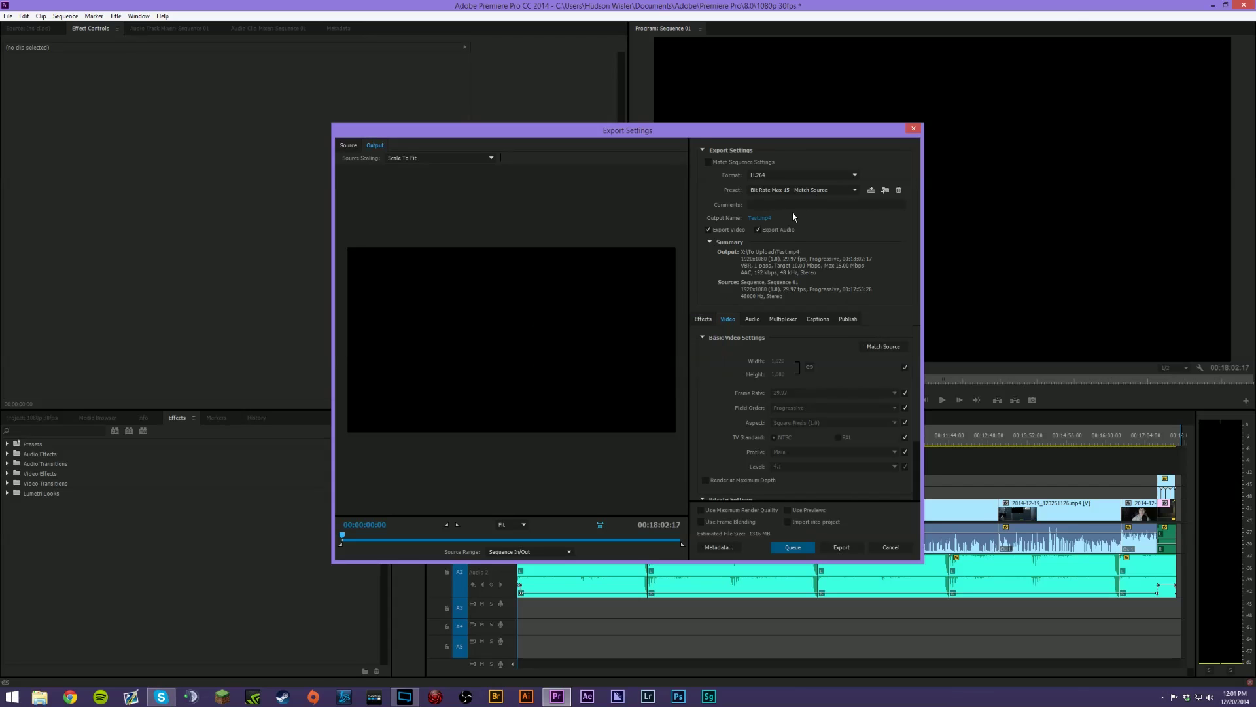
- Reapply the Gaming 1080p30 preset
left_click(828, 191)
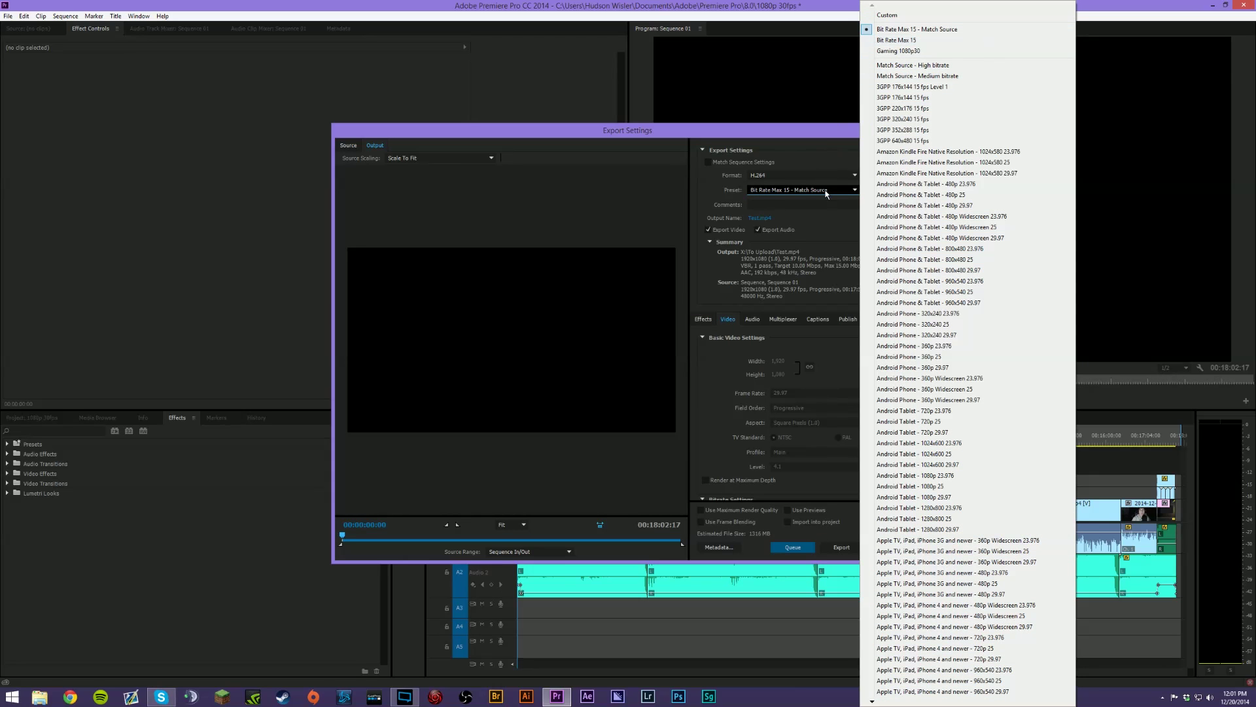
left_click(702, 194)
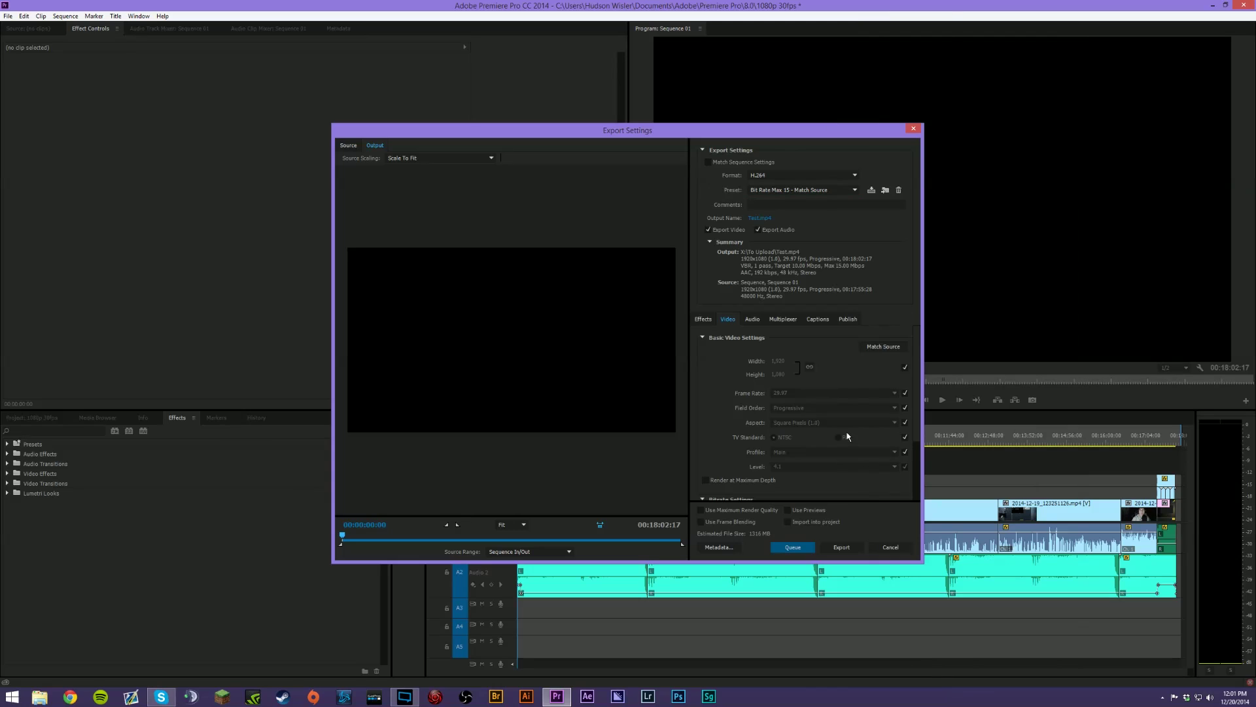
left_click(805, 191)
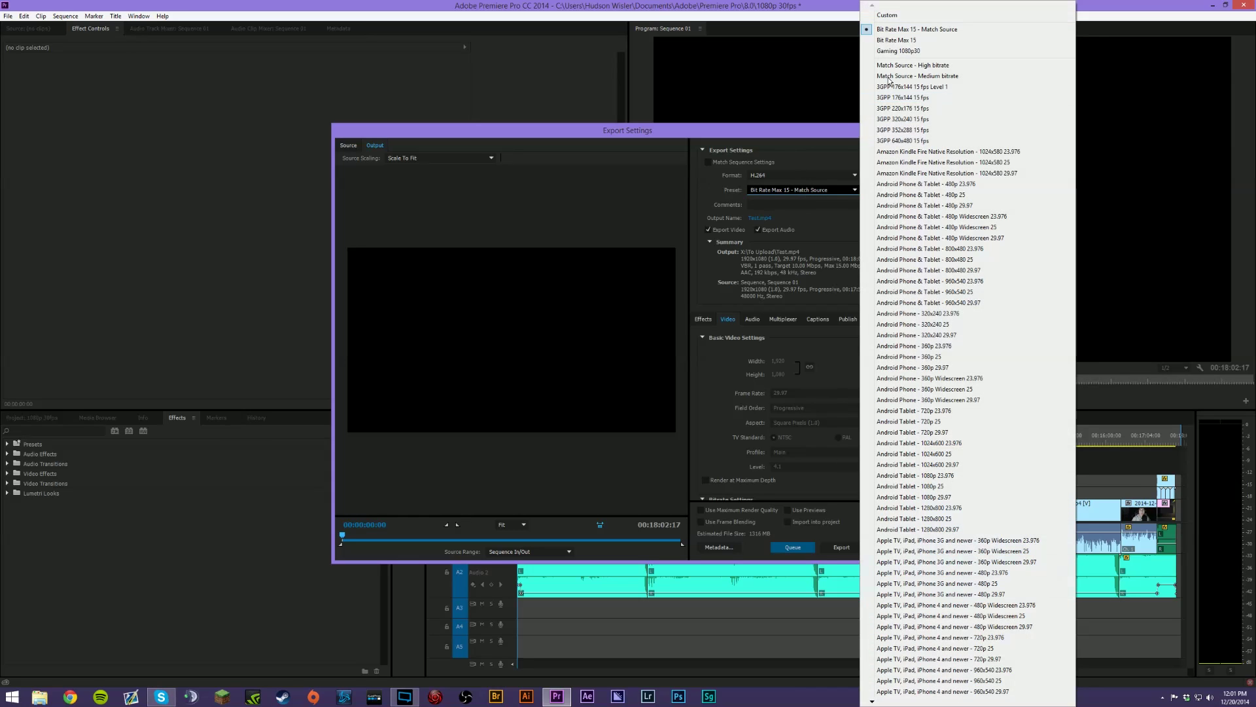
left_click(902, 51)
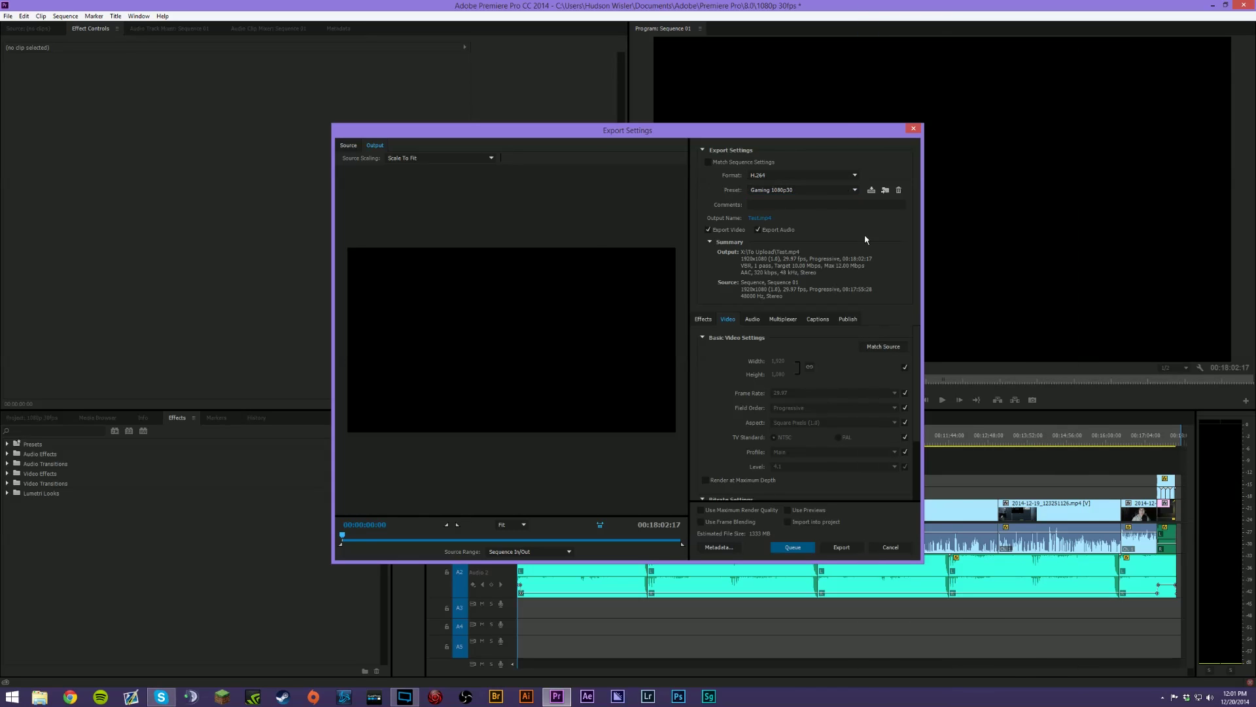
mouse_move(914, 372)
left_mouse_down()
mouse_move(915, 453)
mouse_move(914, 357)
left_mouse_up()
- Start exporting Sequence 01 to Test.mp4 with the Gaming 1080p30 preset
left_click(838, 548)
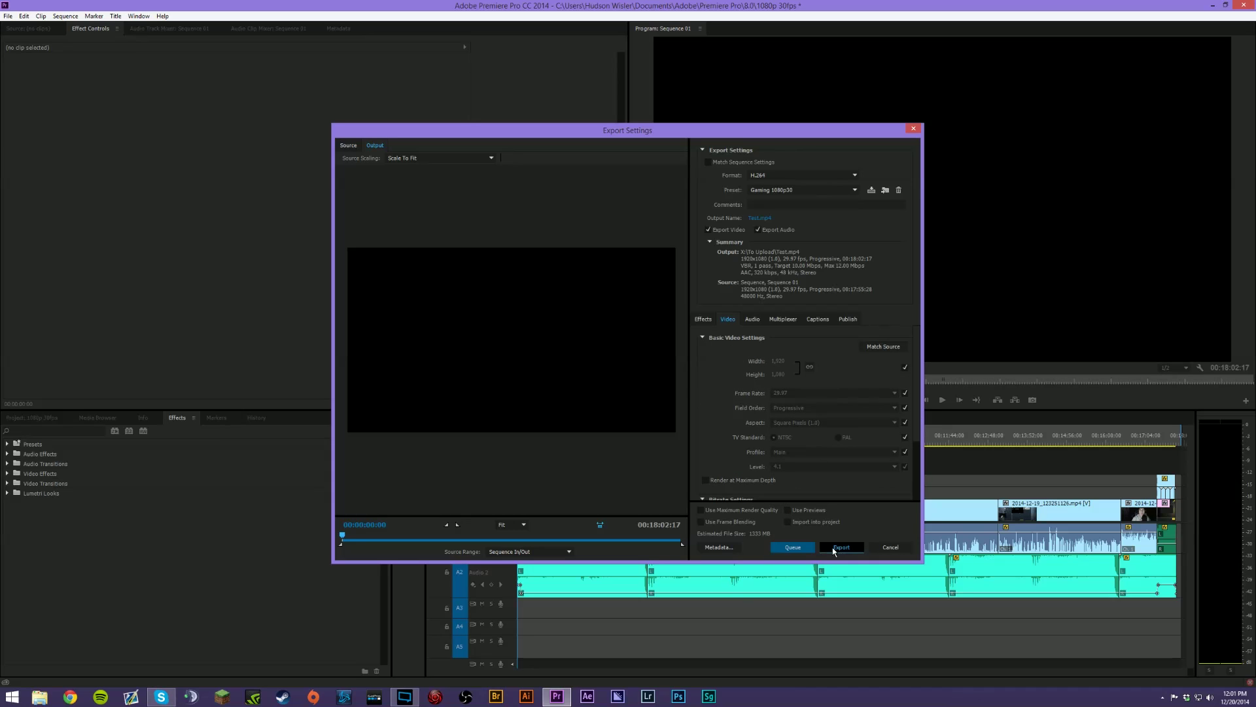